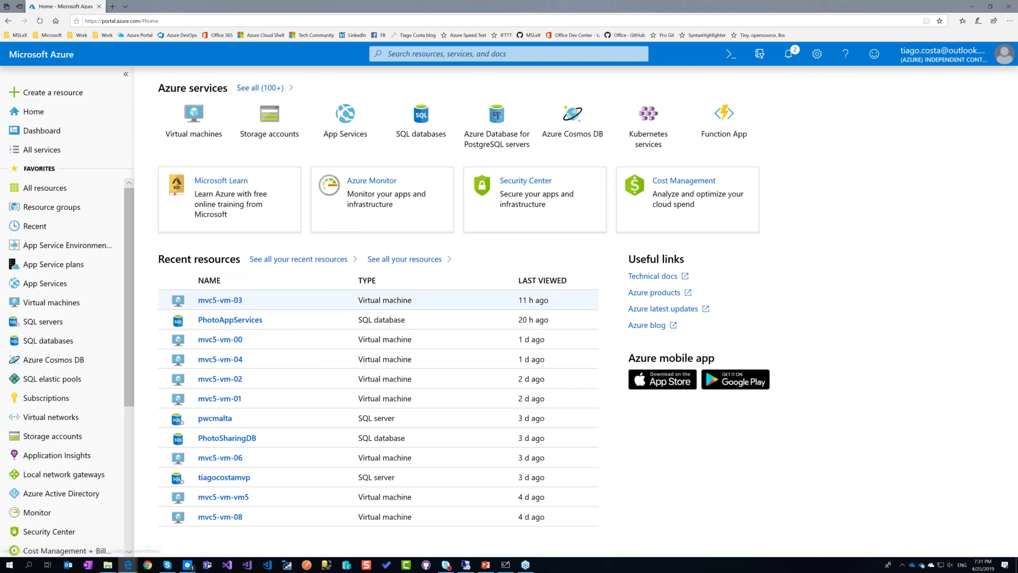
Search the Marketplace for 'Function' and open the Function App offering.
scroll(85, 330, down, 3)
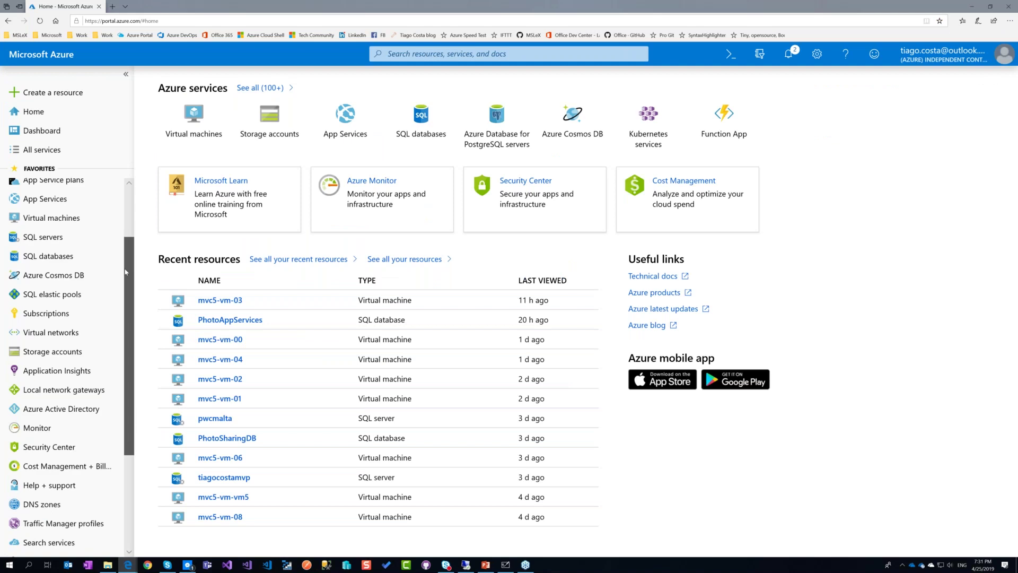
scroll(85, 330, up, 3)
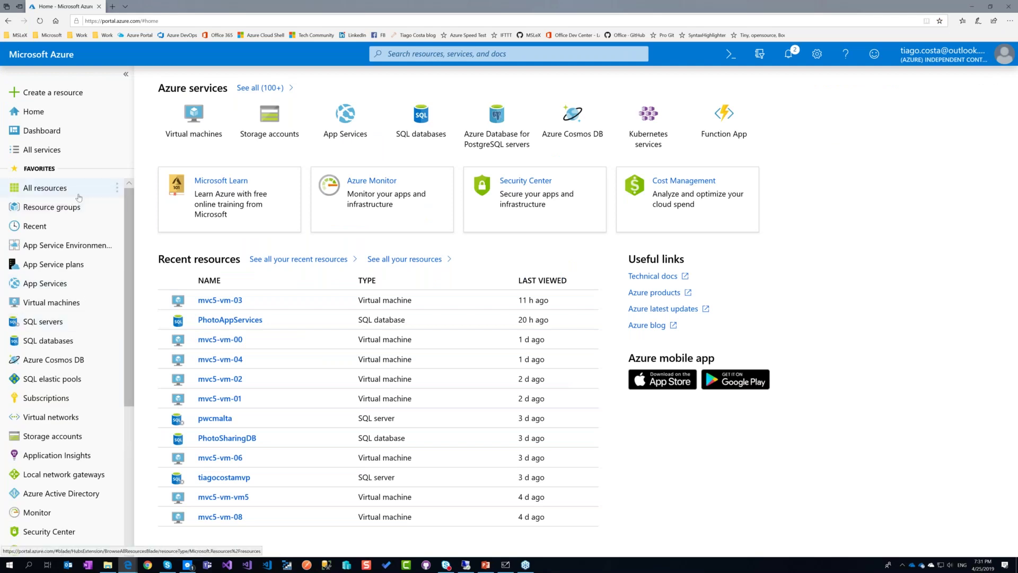
click(41, 94)
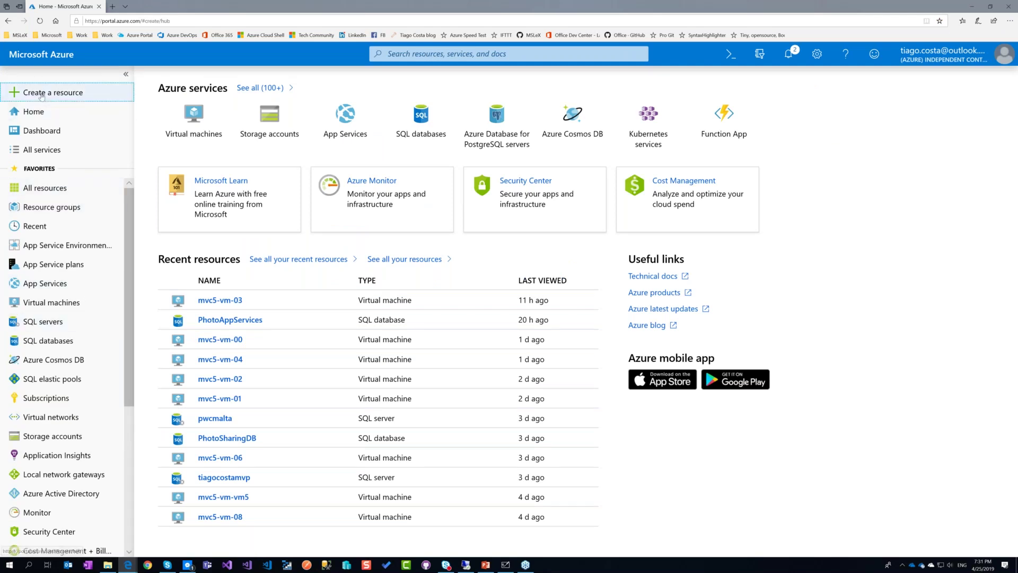
text(Funct)
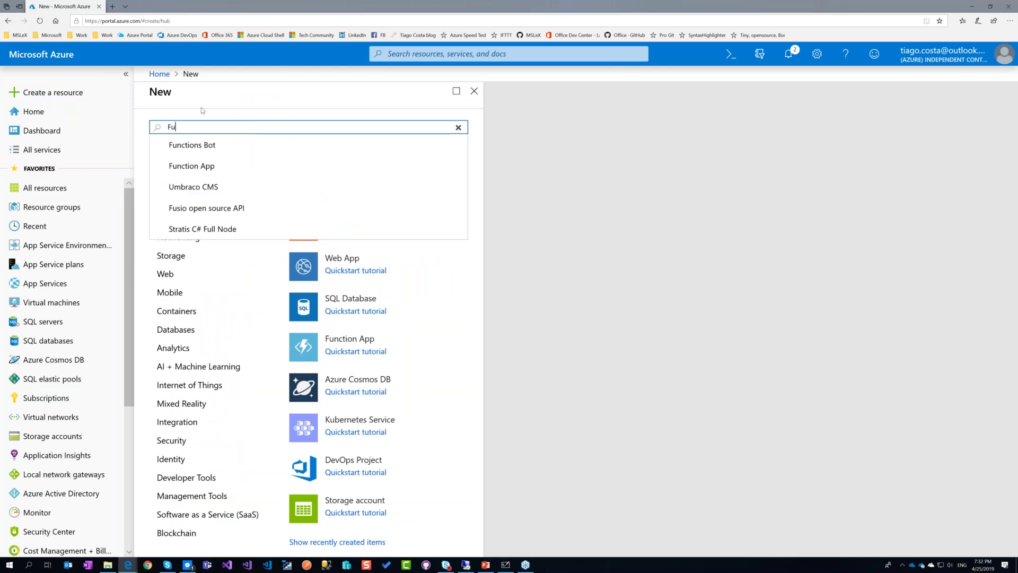
text(ion)
key(Return)
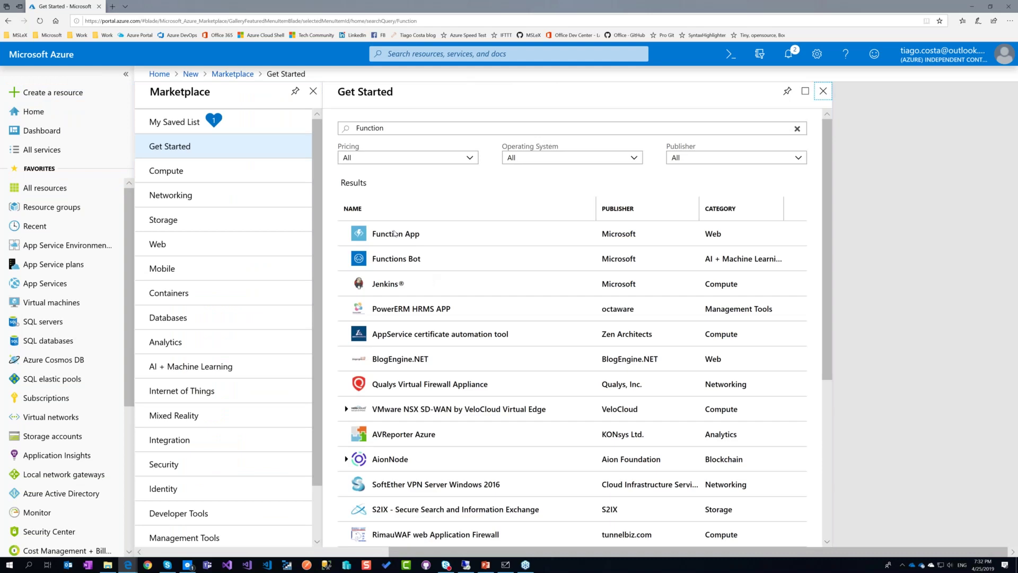
click(402, 238)
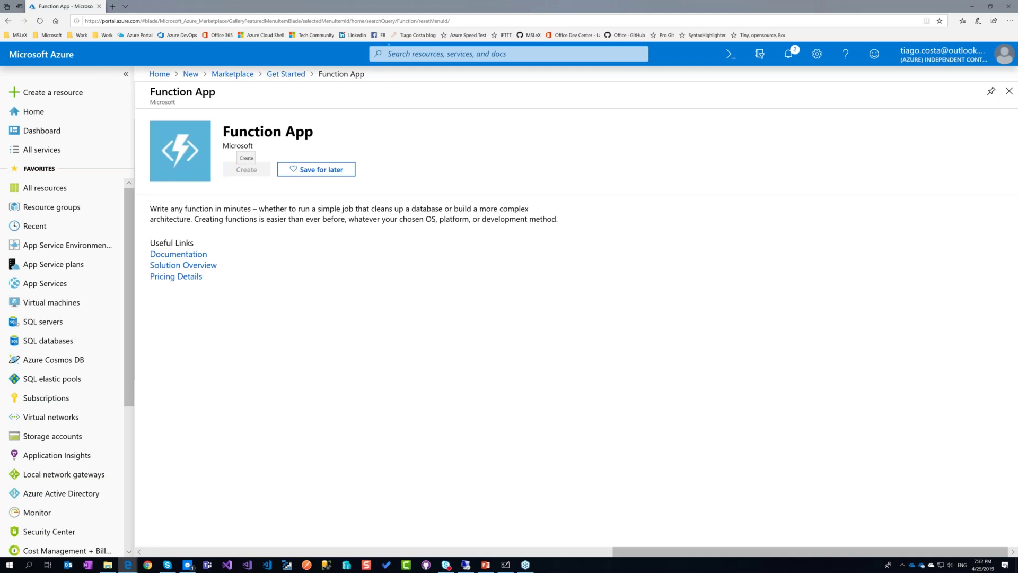
Start a new Function App and name it webinardemo2 after 'webinardemo' proves unavailable.
click(245, 169)
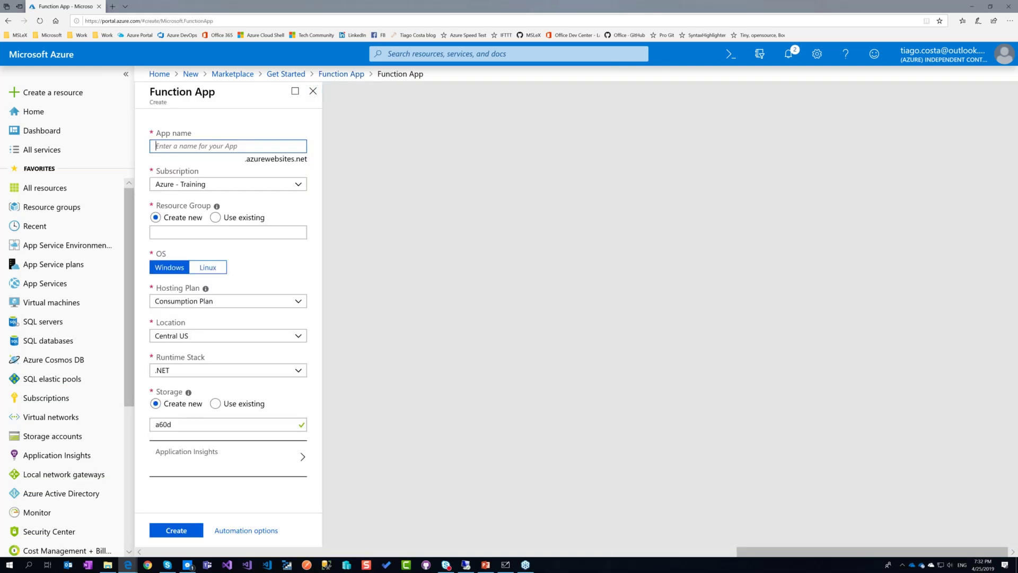
text(web)
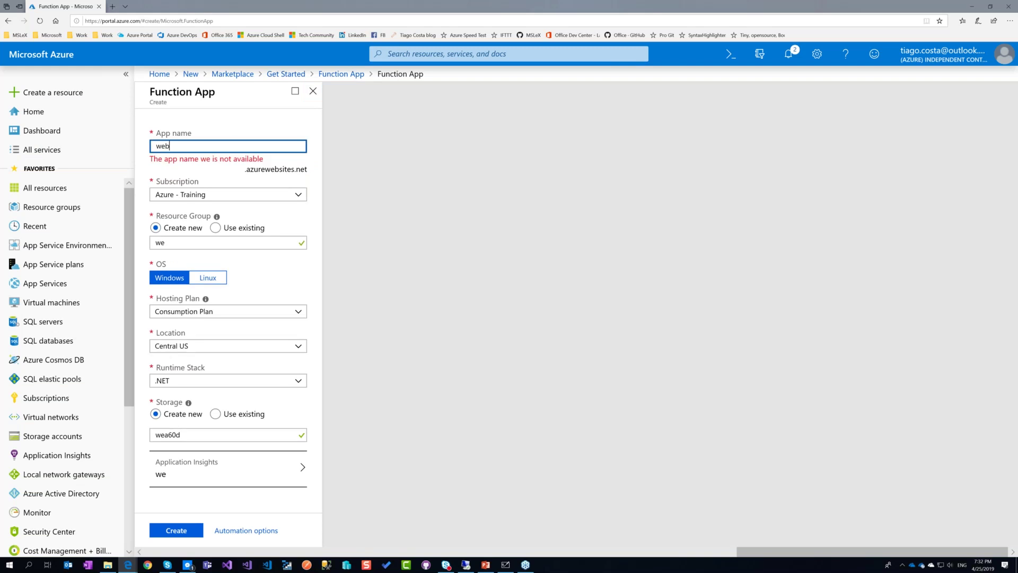
text(inardemo)
key(Tab)
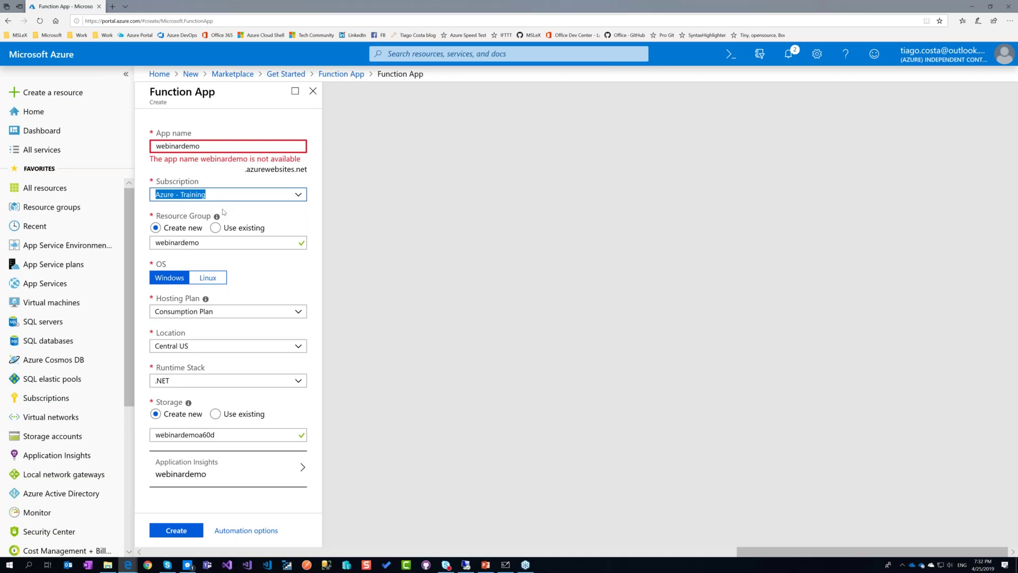
click(210, 145)
text(2)
key(Tab)
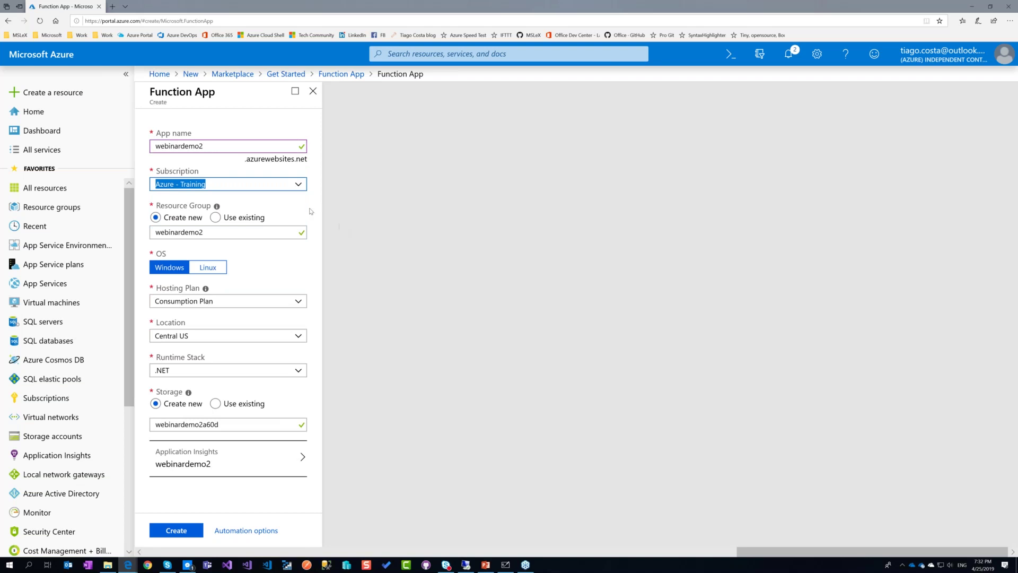
Create a new resource group named demo-webinar for the app.
click(237, 219)
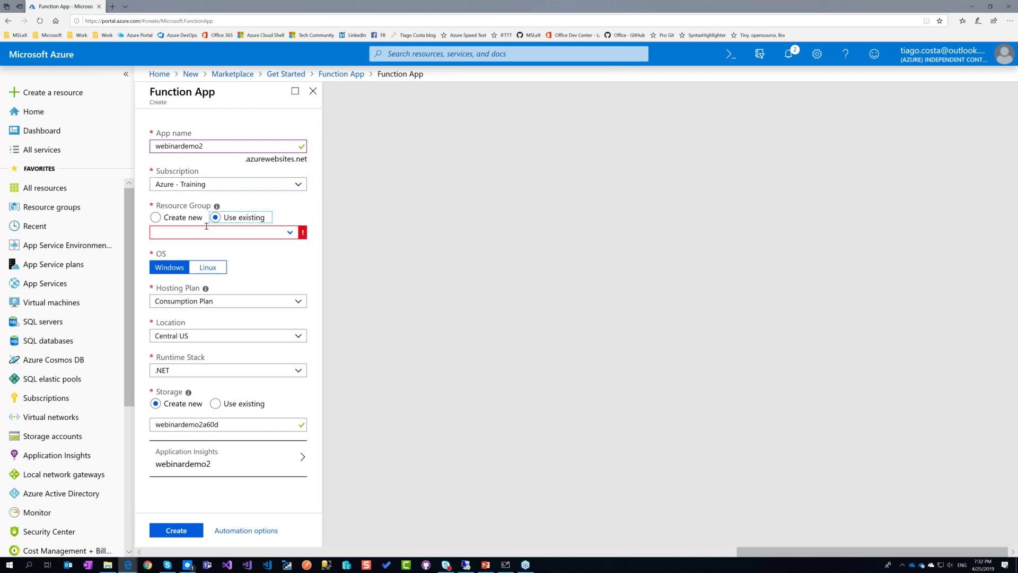
click(155, 217)
drag(265, 233, 132, 229)
text(demo-webinar)
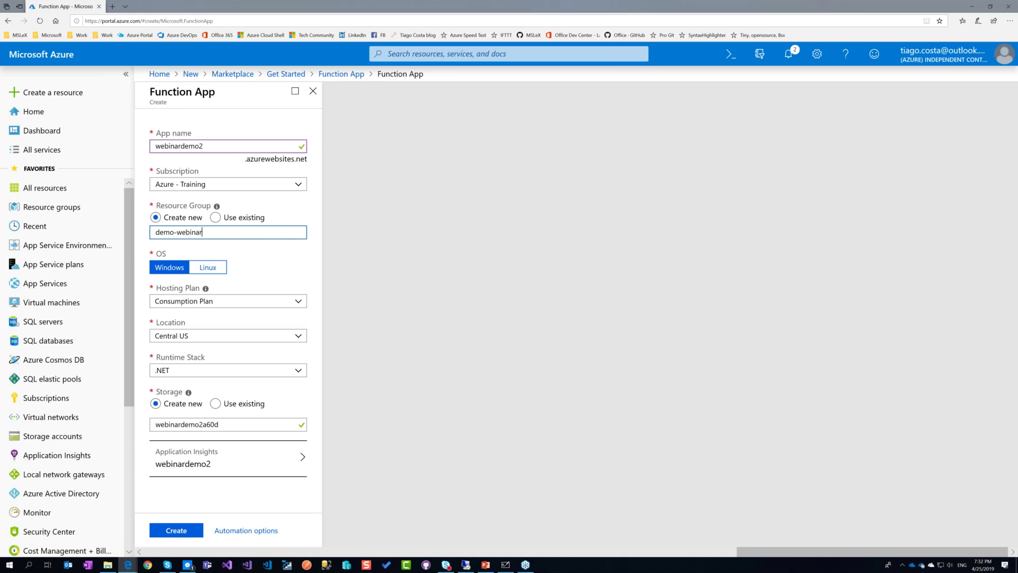
click(297, 258)
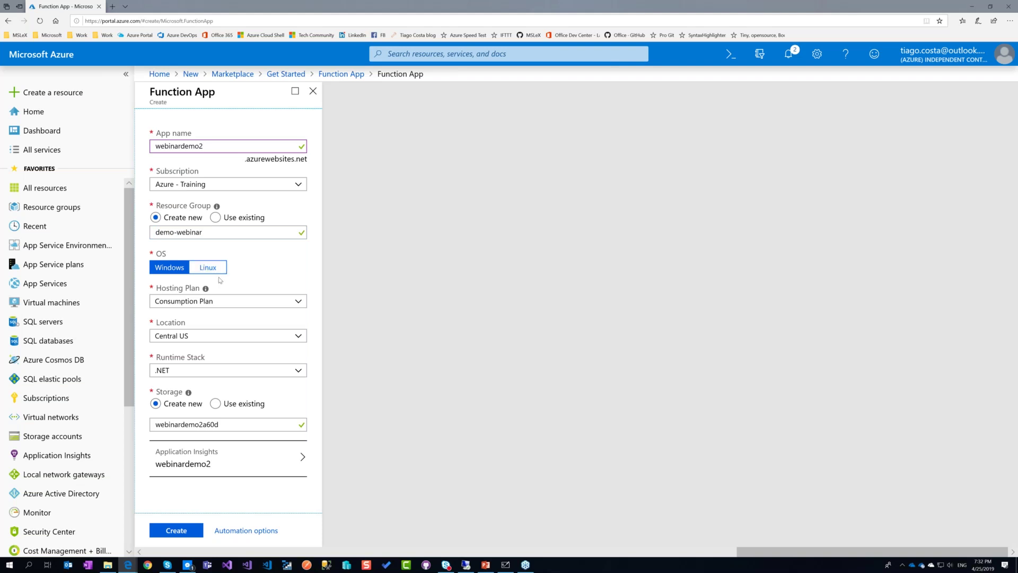
click(223, 304)
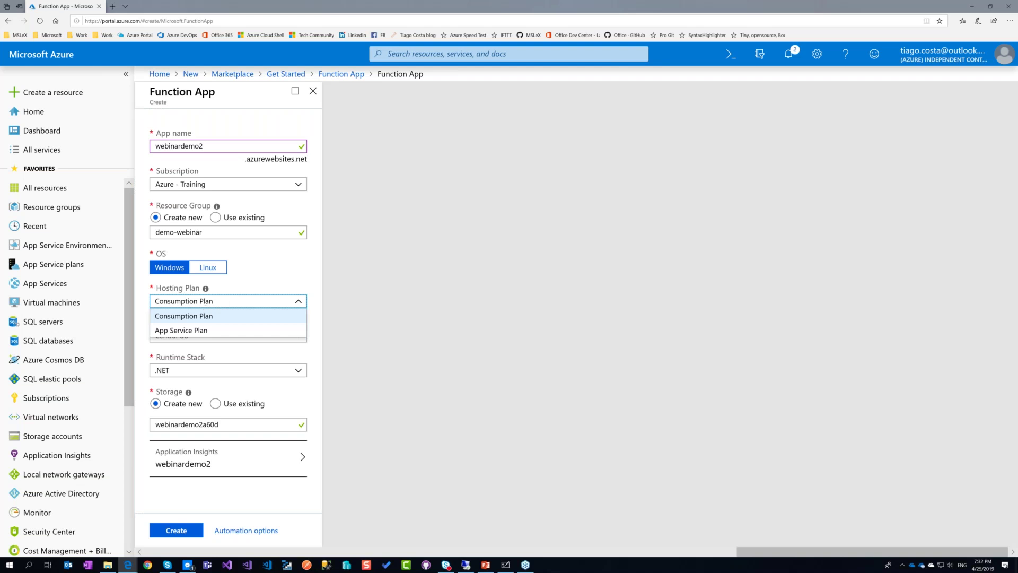
Keep the Consumption Plan hosting plan and set the region to West Europe.
click(232, 316)
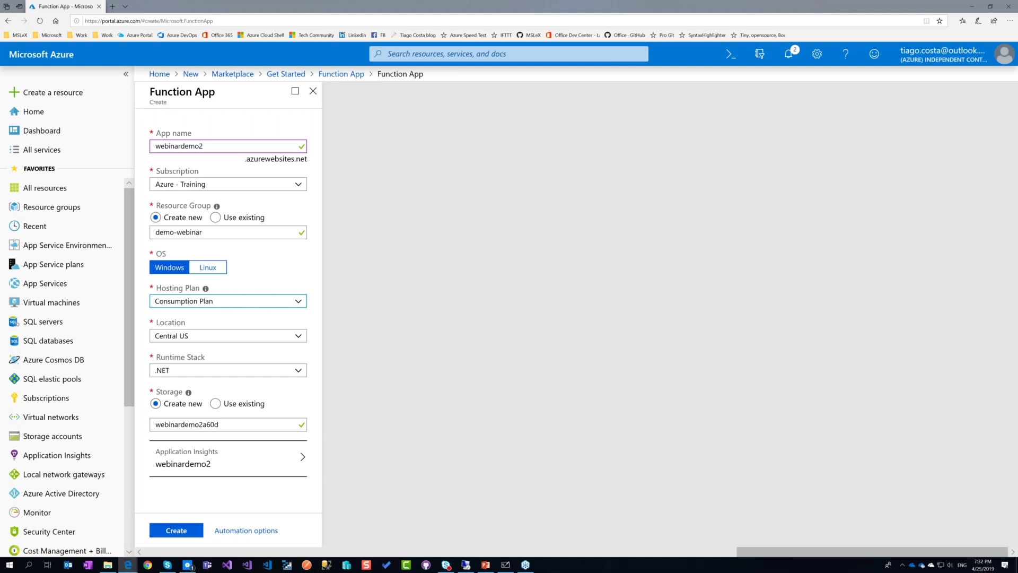
click(248, 305)
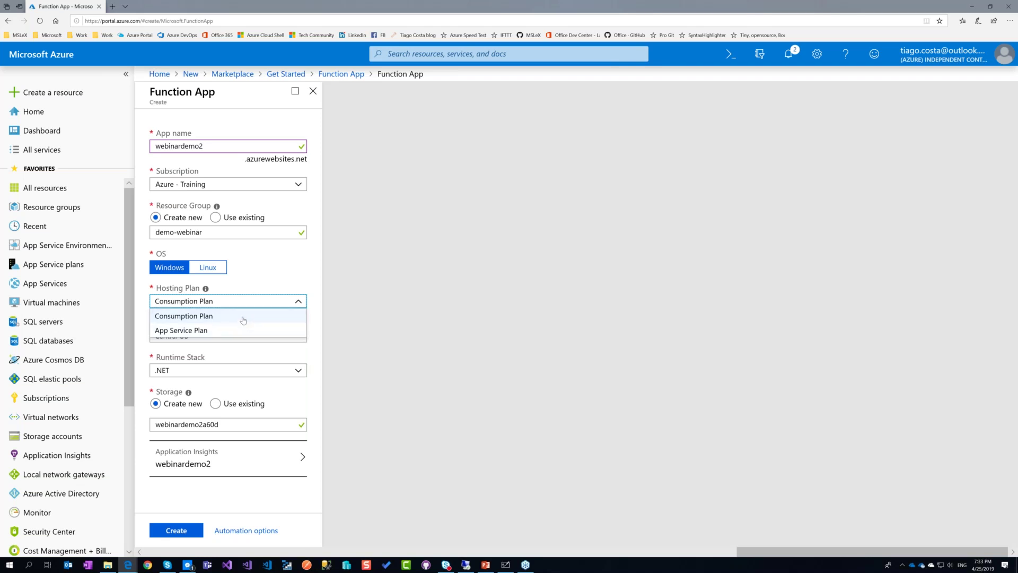
click(242, 317)
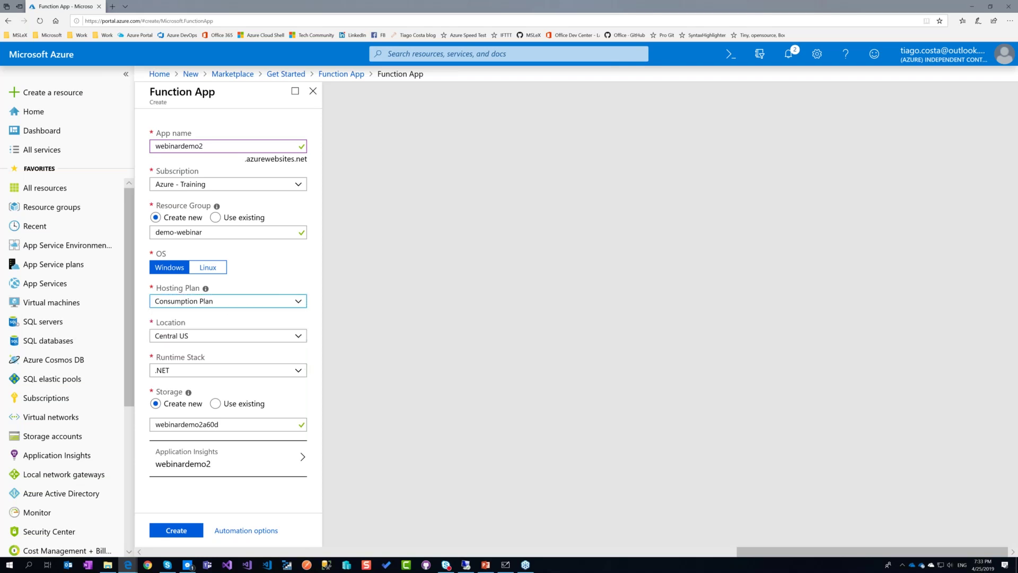
click(228, 335)
scroll(217, 198, down, 1)
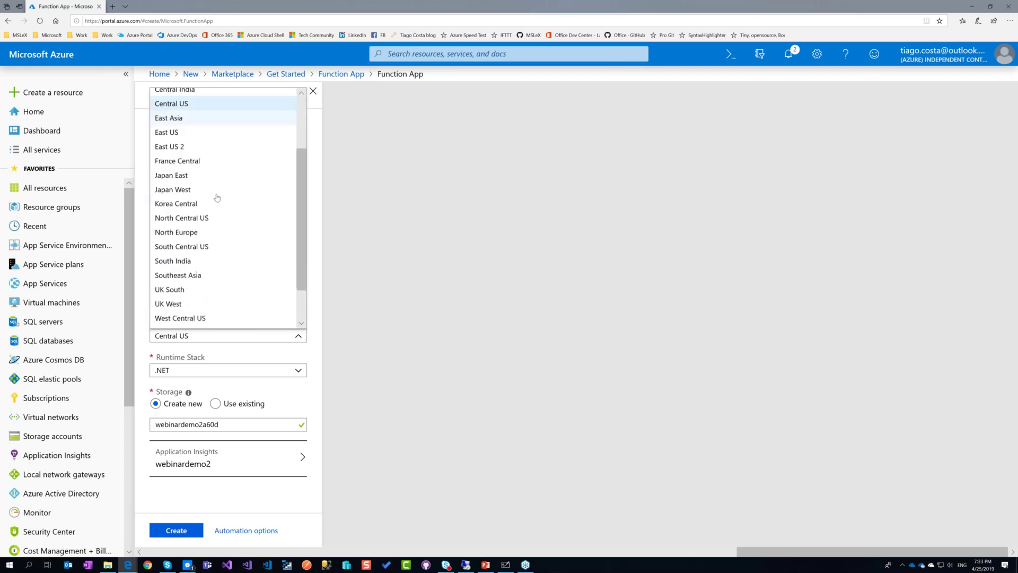
scroll(217, 198, down, 1)
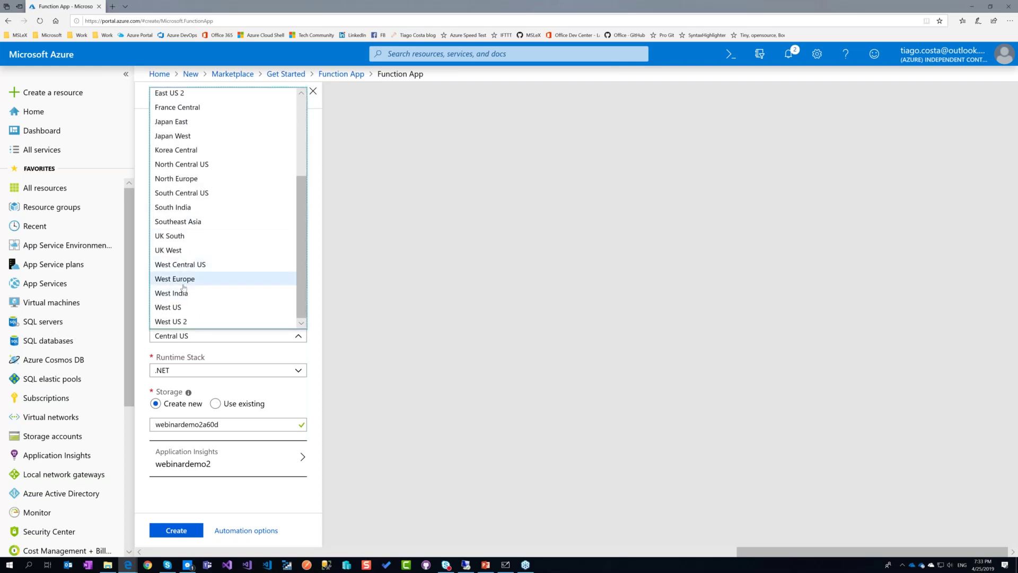
click(184, 285)
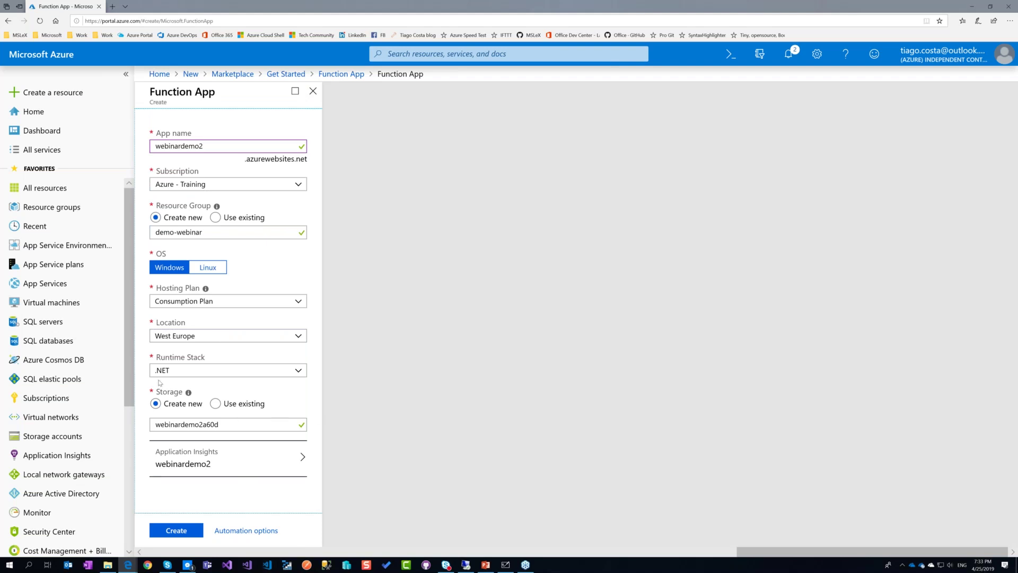
Keep .NET as the runtime stack and set the operating system to Windows.
click(220, 371)
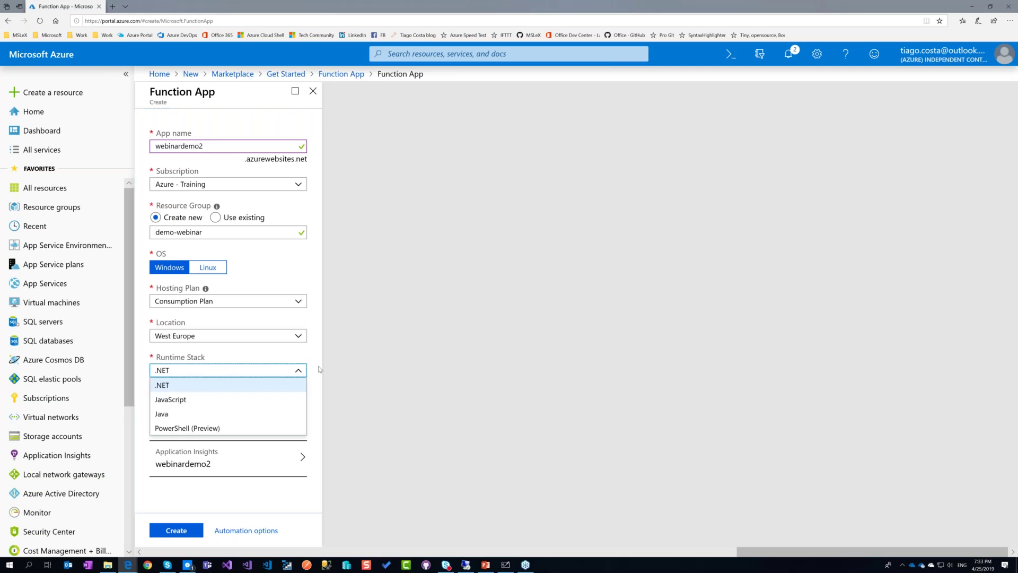
click(309, 381)
click(281, 371)
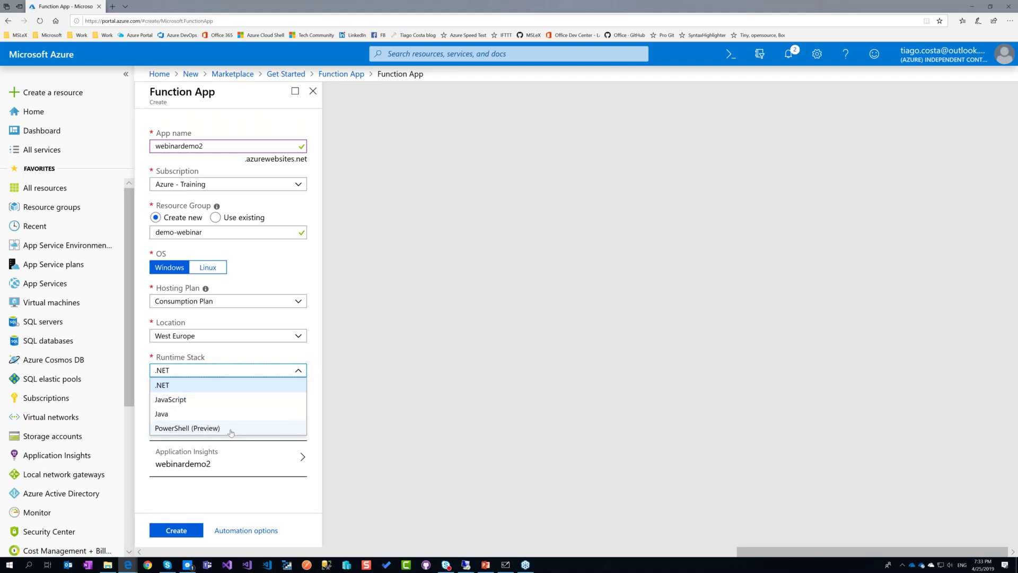
click(211, 268)
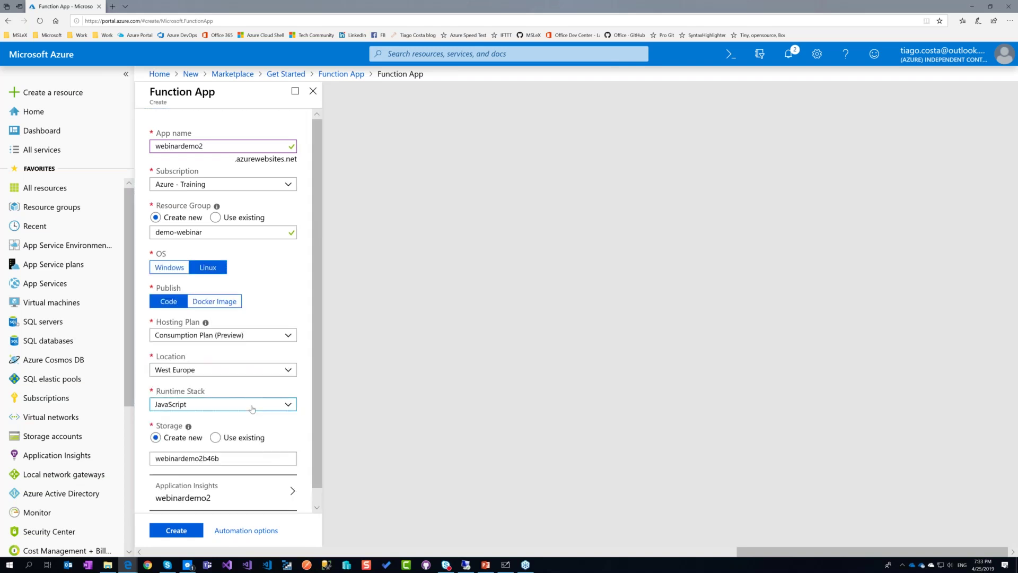
click(244, 405)
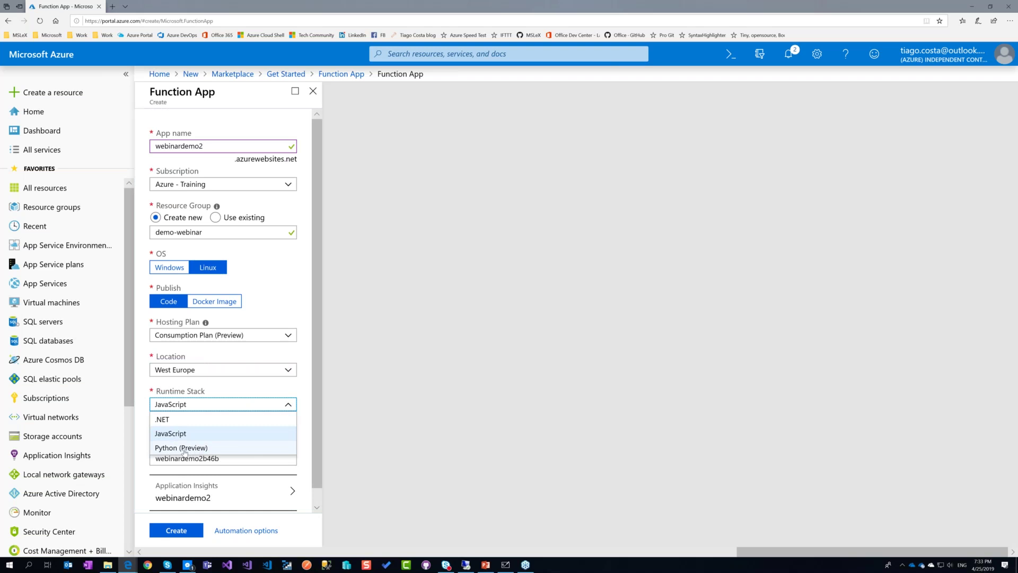
click(170, 267)
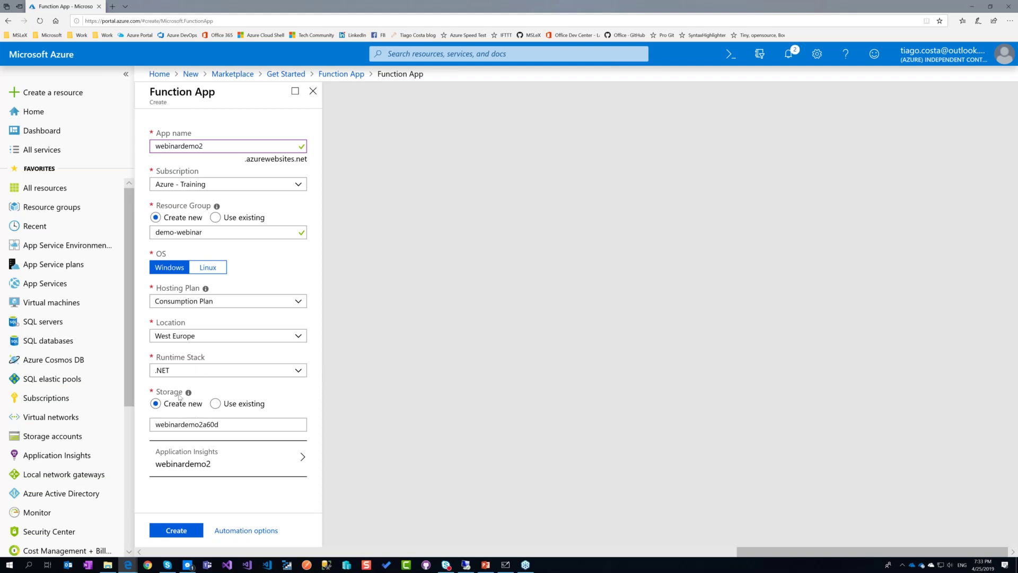
Disable Application Insights and submit the webinardemo2 function app for creation.
click(196, 463)
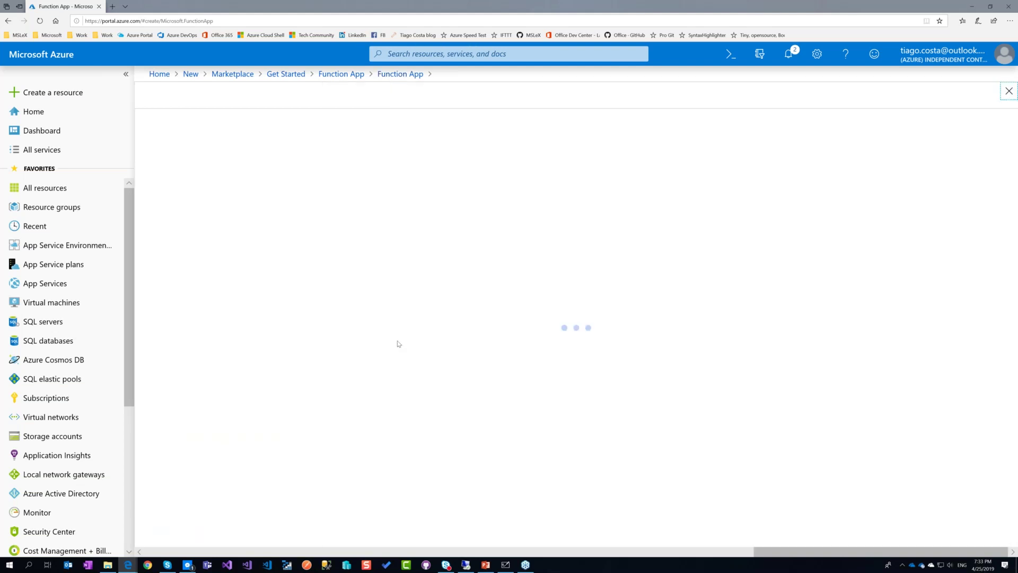
click(206, 175)
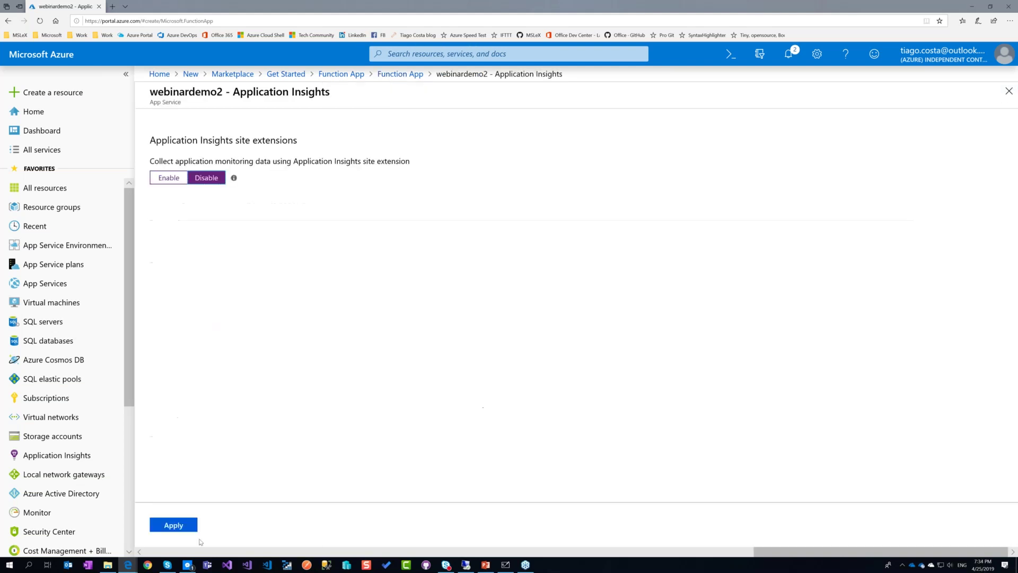
click(192, 524)
click(174, 529)
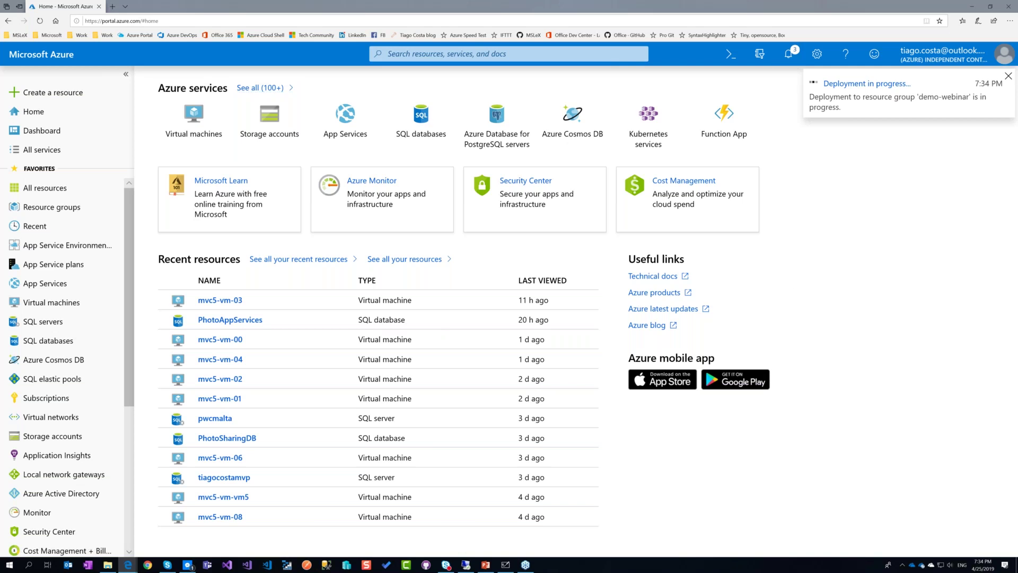
Open the 'Deployment in progress...' notification to view the webinardemo2 deployment details.
key(Return)
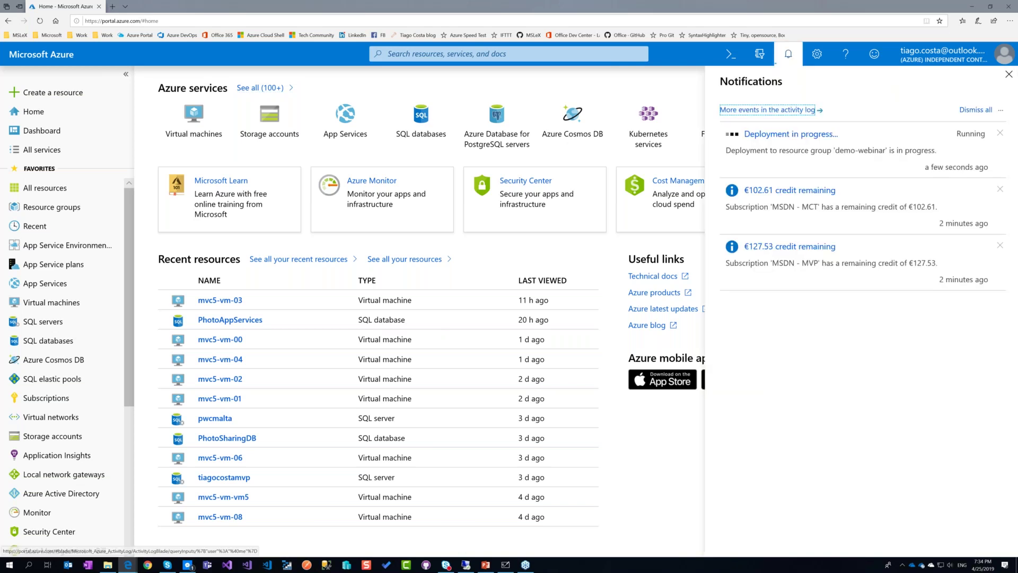
click(800, 134)
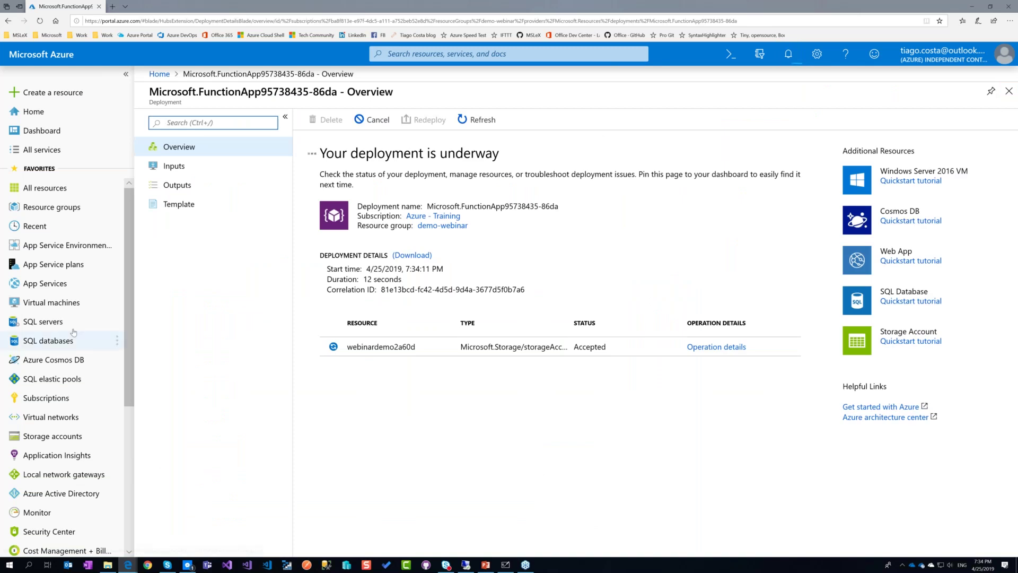
scroll(73, 332, down, 3)
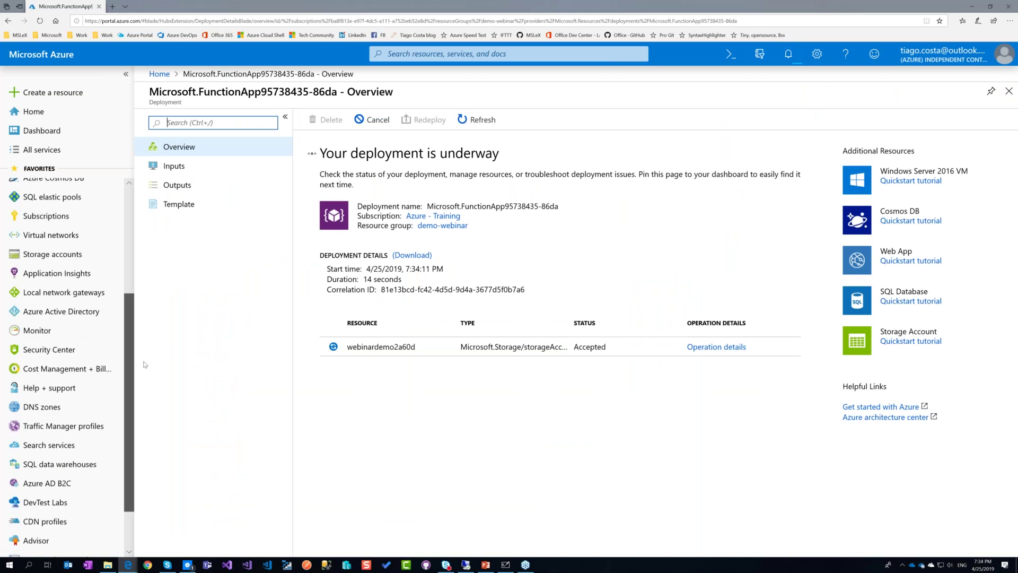
scroll(145, 338, up, 4)
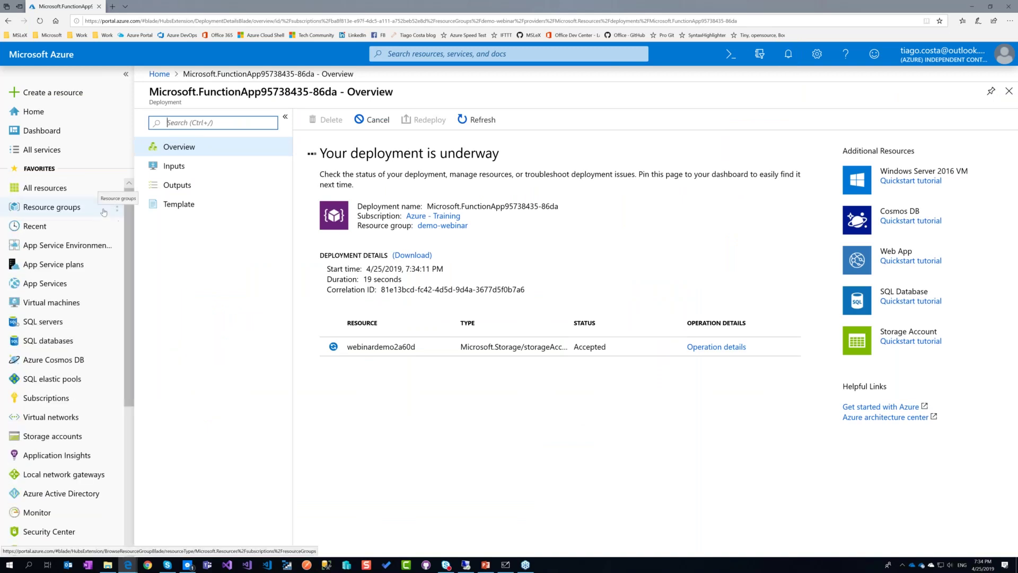
Pin Function App to the sidebar favorites from All services and open the function app list.
click(42, 149)
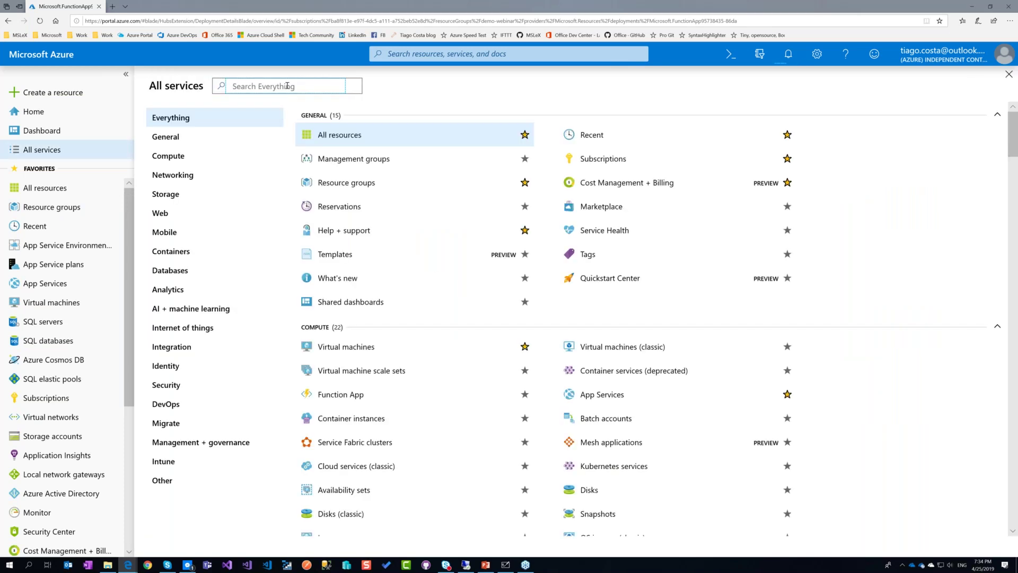
text(functions)
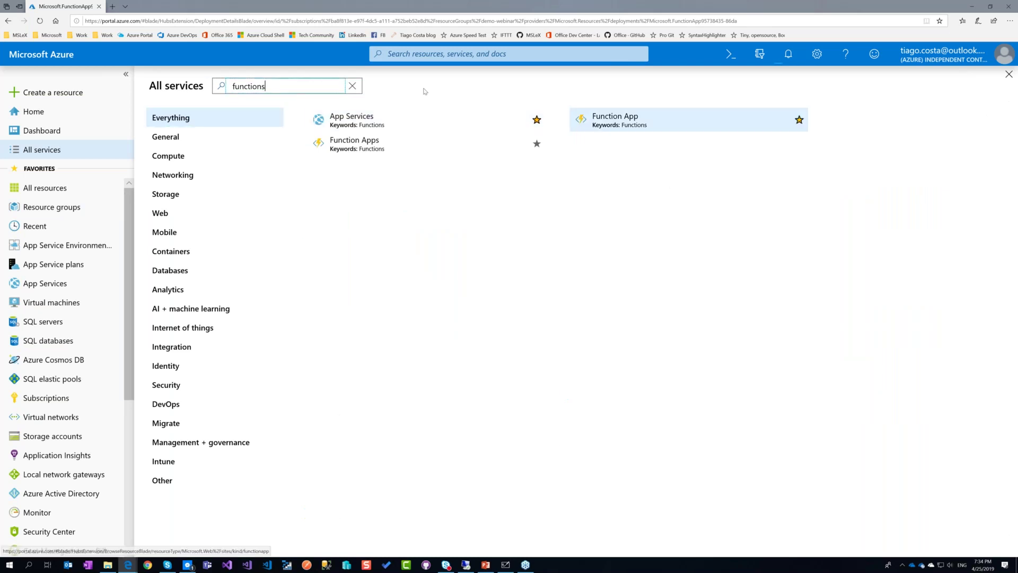
click(1008, 75)
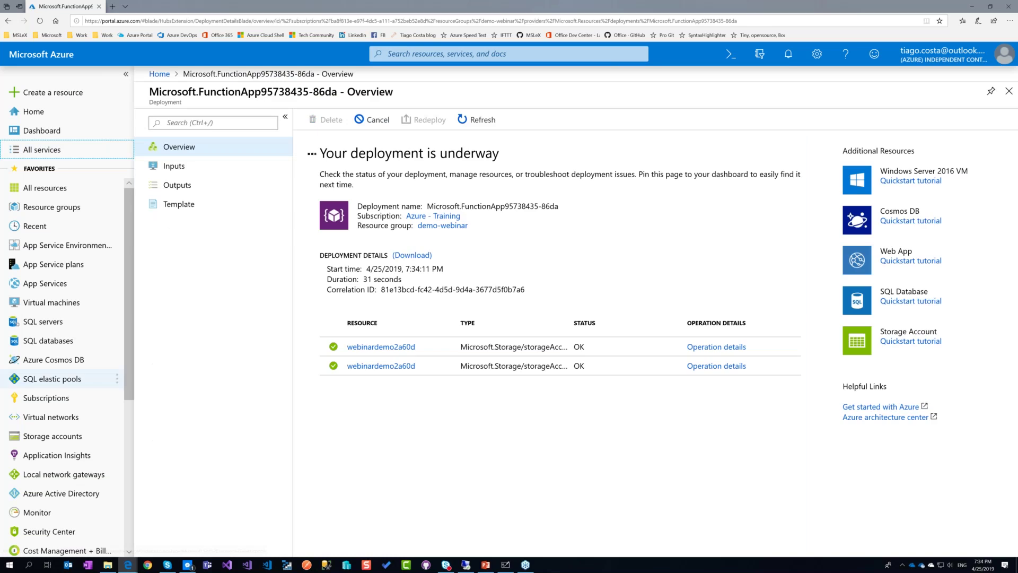
scroll(64, 371, down, 5)
drag(45, 536, 37, 299)
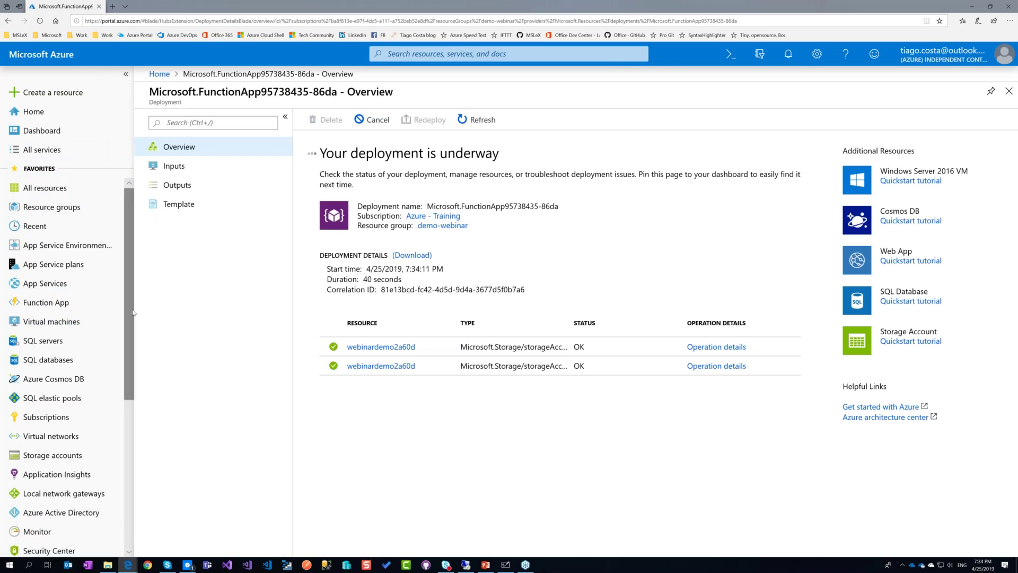
click(46, 303)
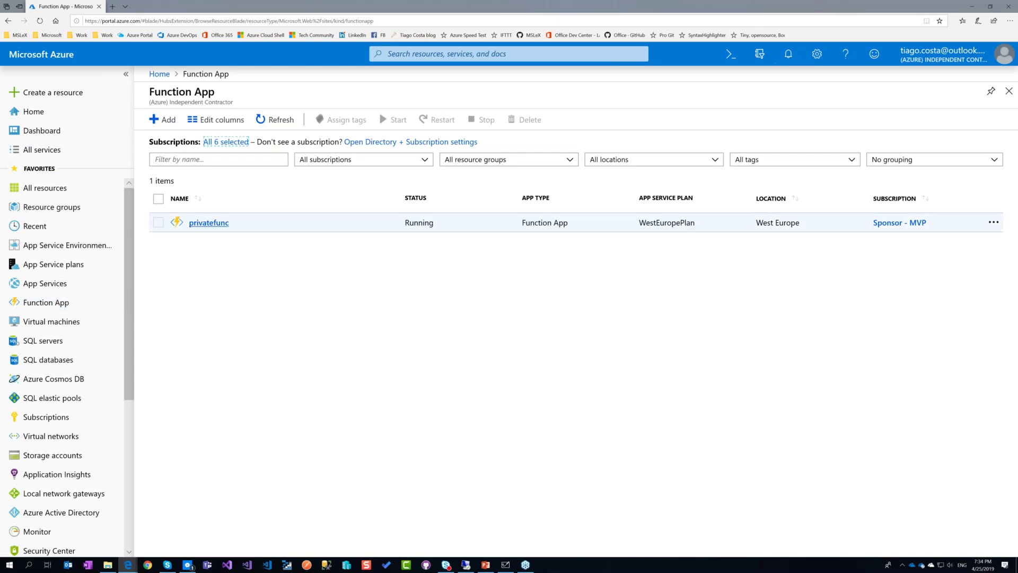
Refresh the function app list, then refresh the webinardemo2 deployment status from Notifications.
click(270, 119)
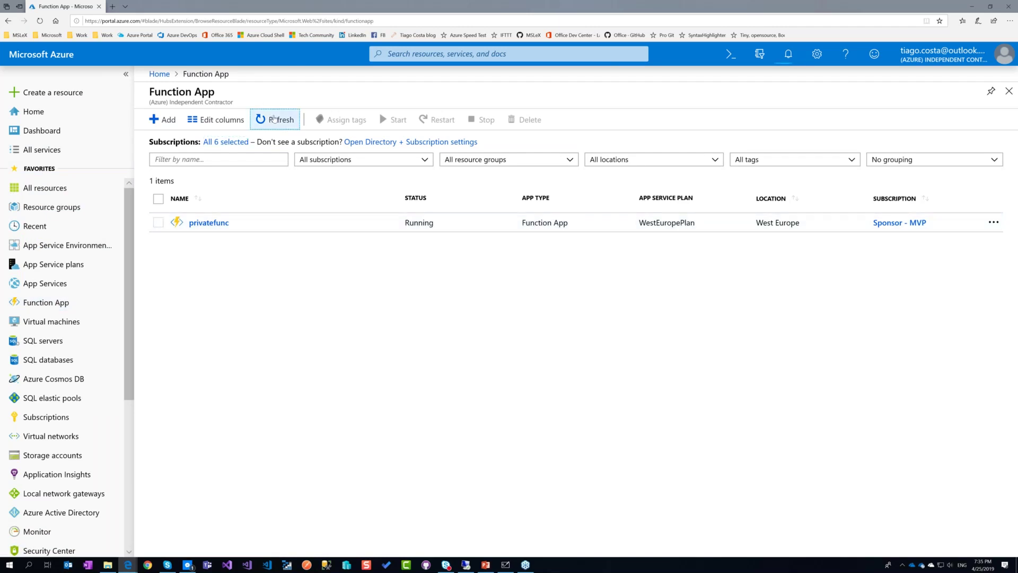
click(274, 119)
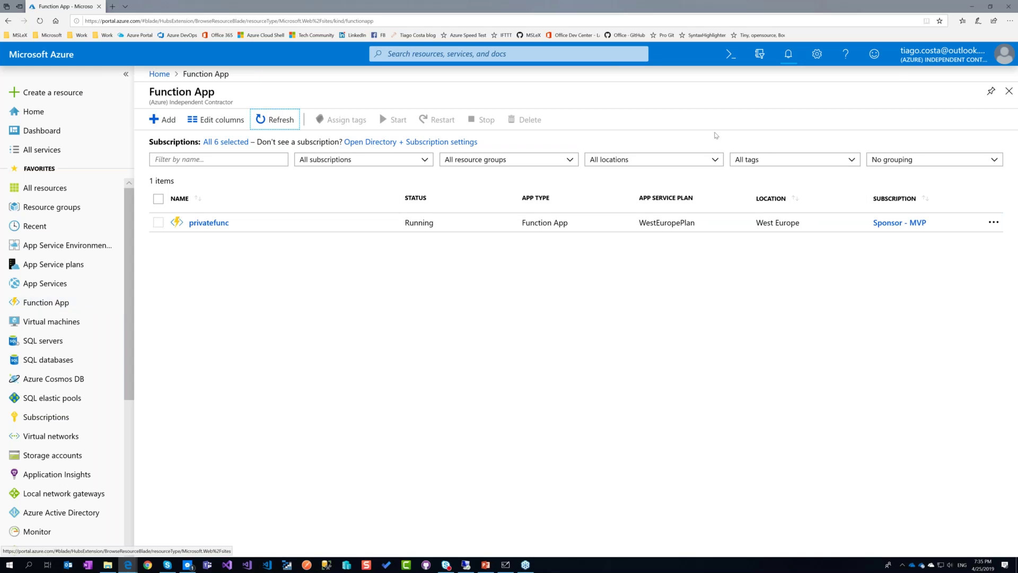
click(788, 53)
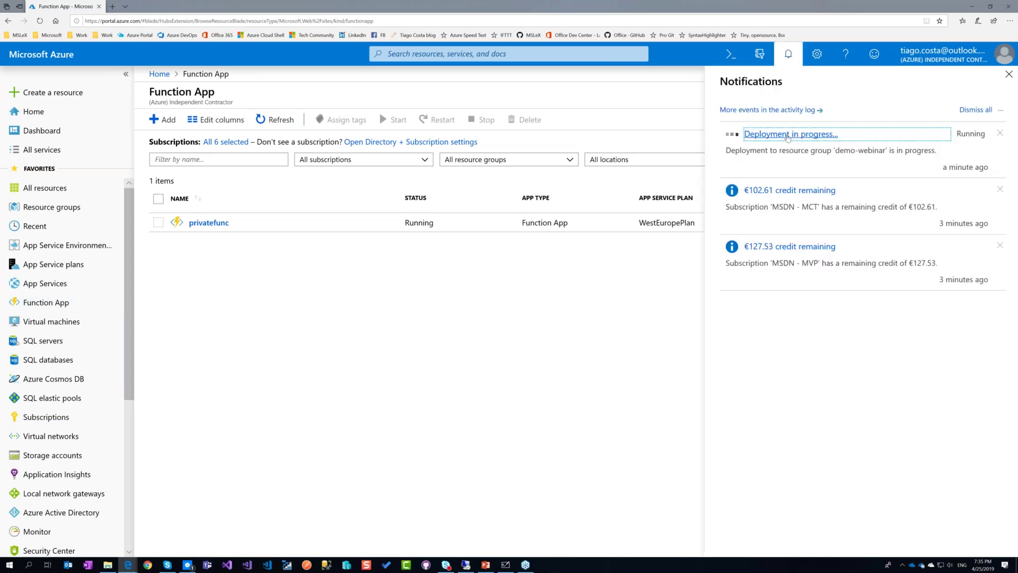
click(753, 132)
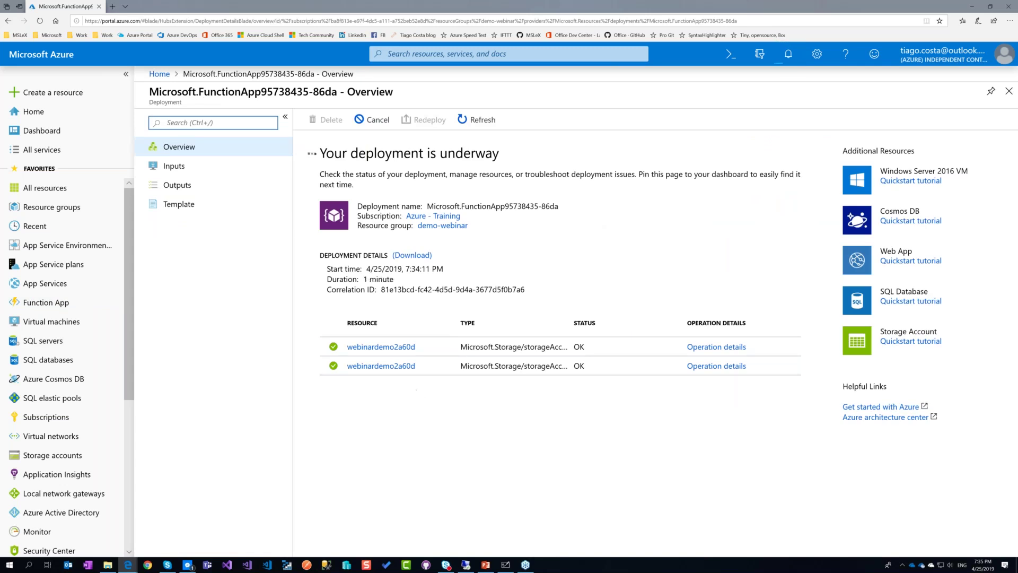
click(464, 120)
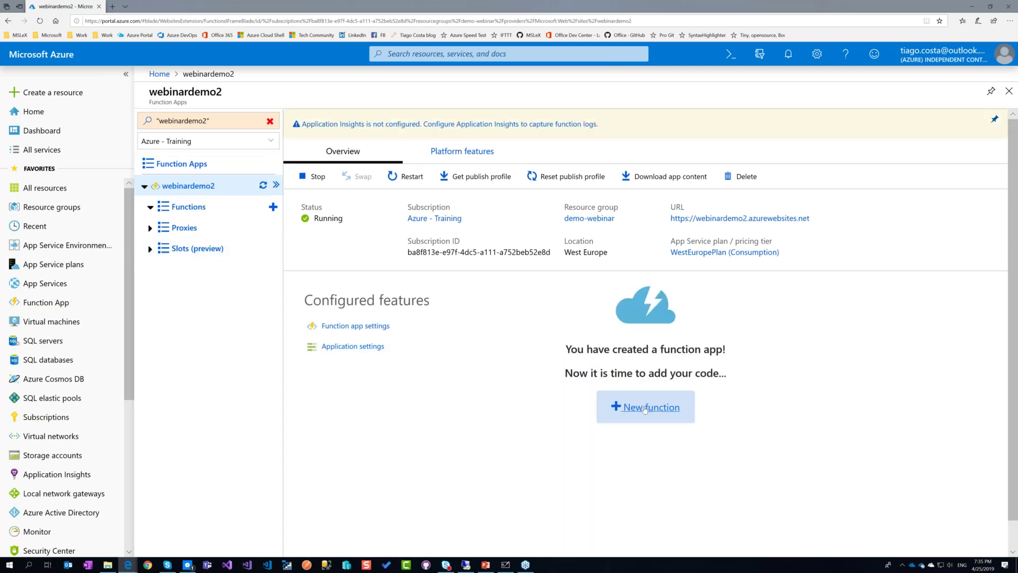
Start a new function with In-portal development and the More templates option.
click(644, 408)
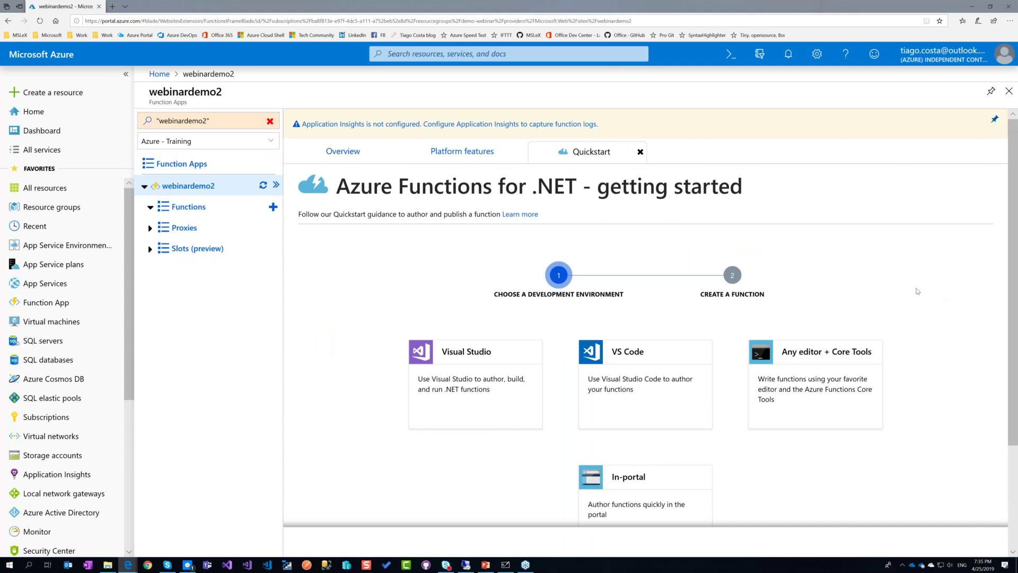
scroll(918, 291, down, 3)
scroll(901, 273, up, 1)
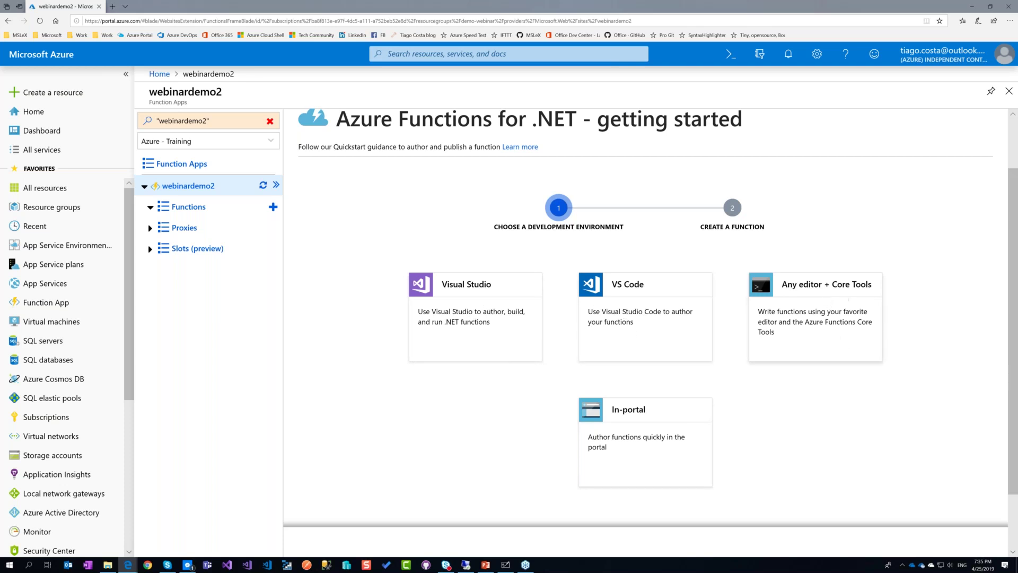
click(638, 432)
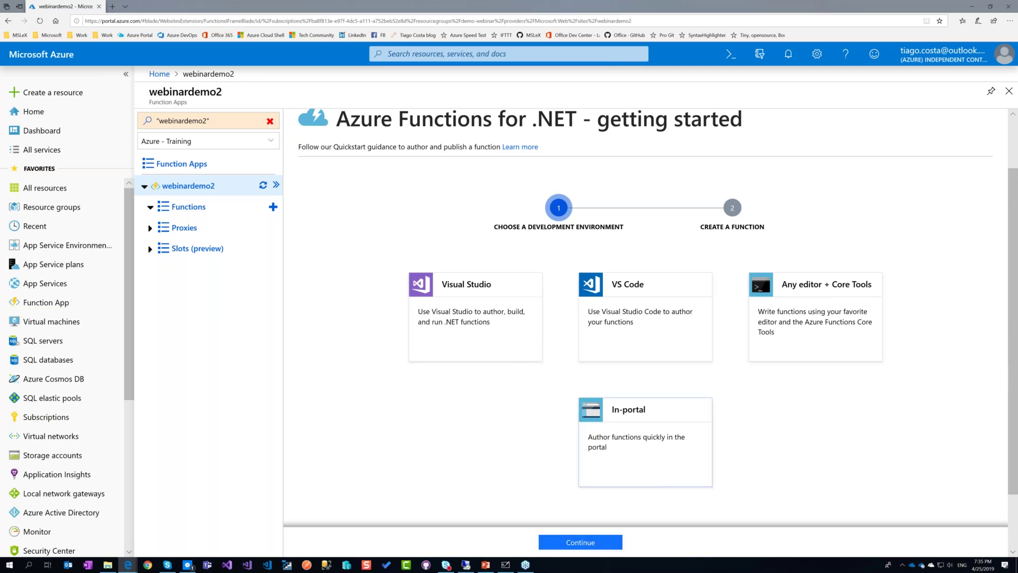
click(583, 542)
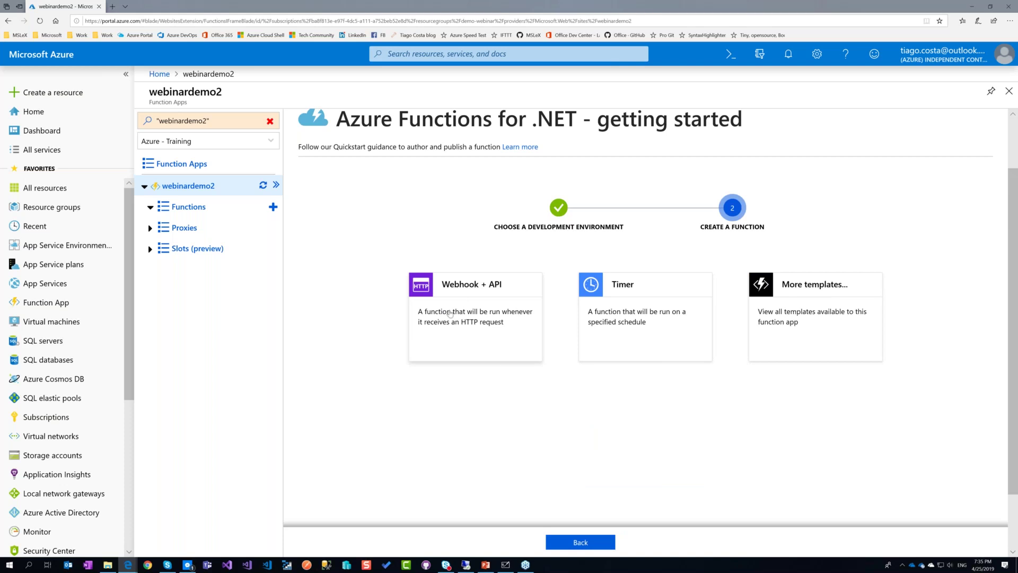
click(861, 332)
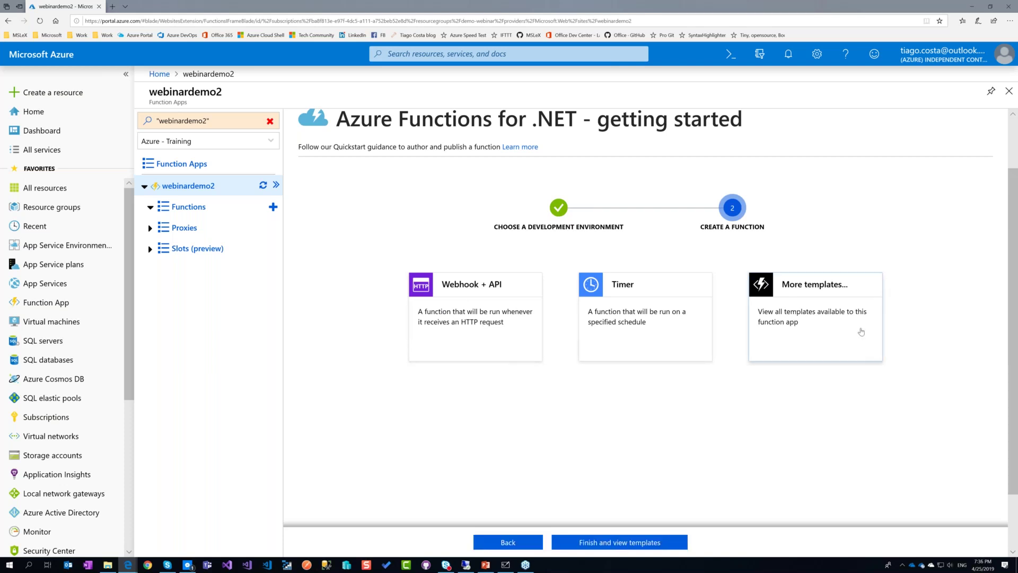
click(642, 541)
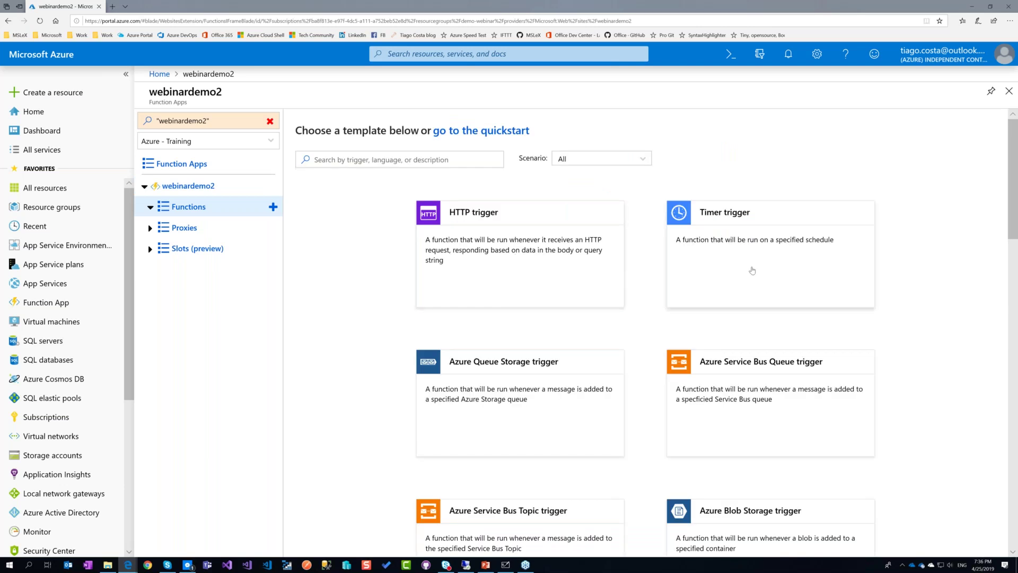
Browse the templates down to SendGrid, Event Grid and Durable Functions, then pick HTTP trigger.
scroll(751, 270, down, 2)
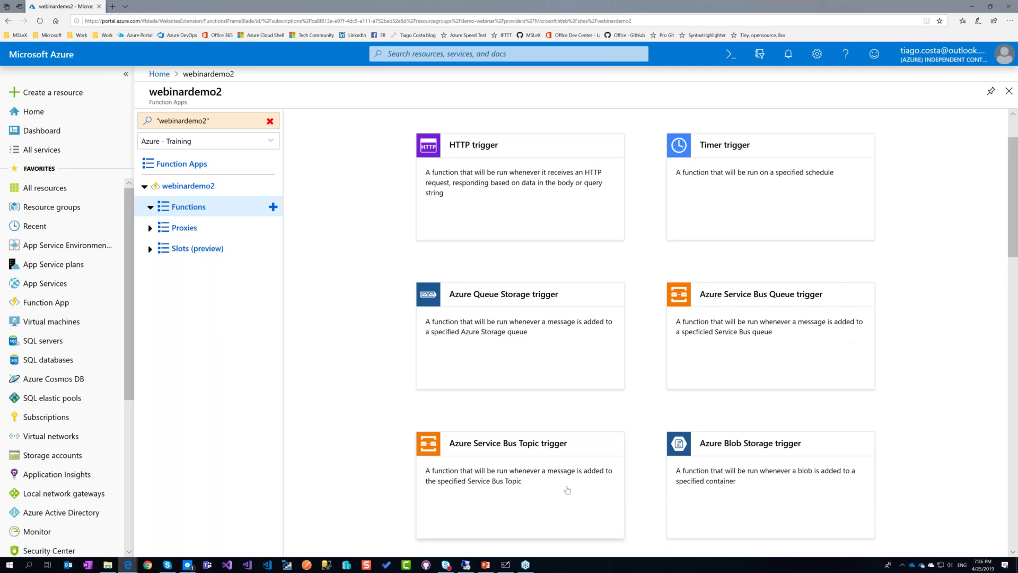
scroll(548, 362, down, 1)
scroll(748, 286, down, 3)
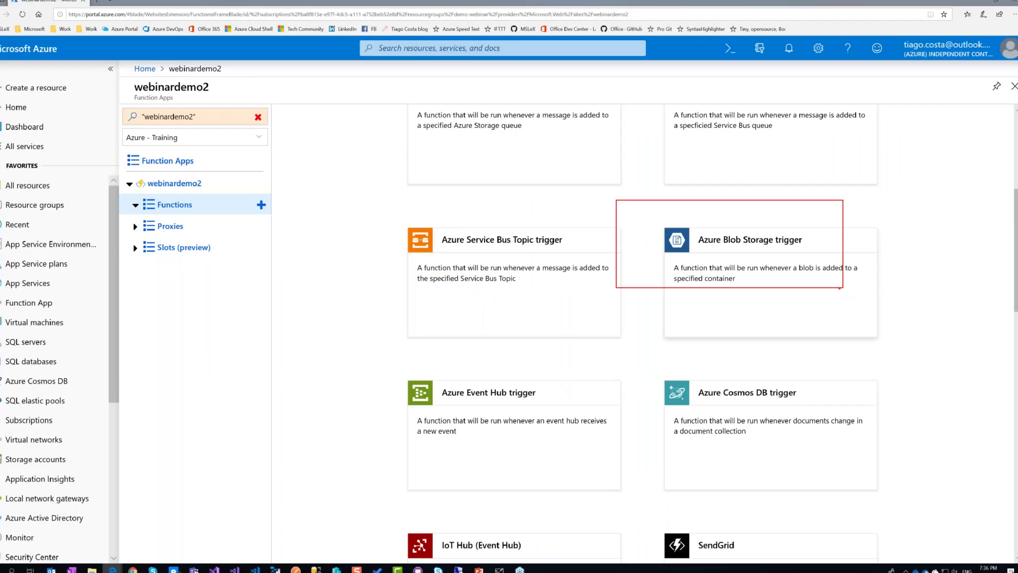
scroll(698, 342, down, 3)
scroll(699, 341, down, 5)
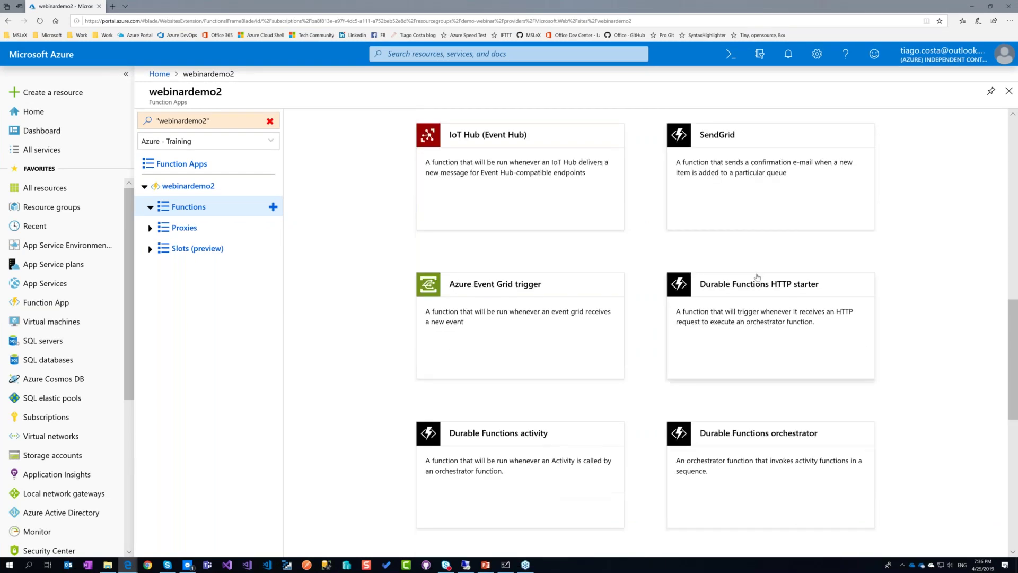
scroll(824, 333, up, 3)
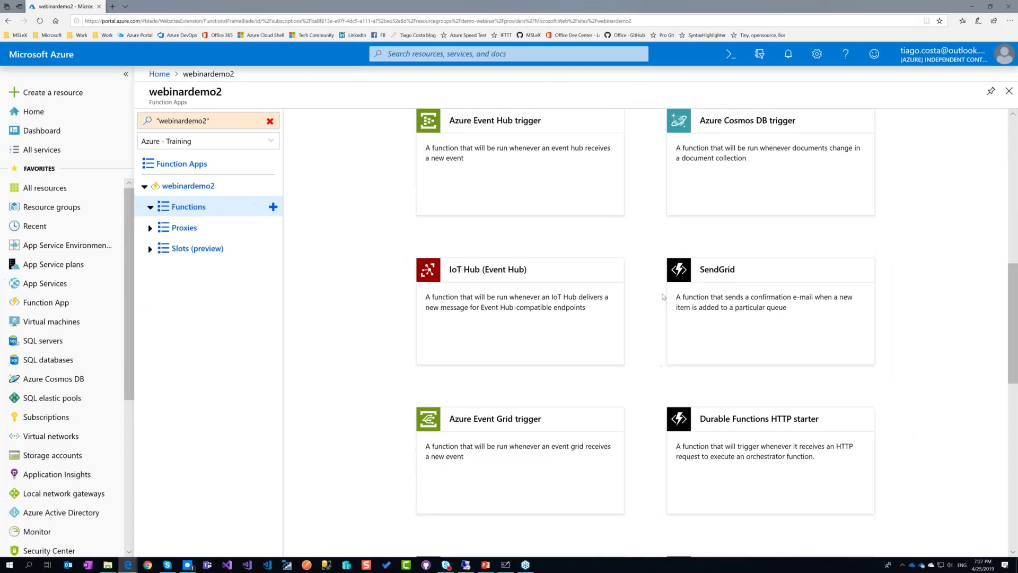
scroll(663, 297, up, 10)
click(524, 249)
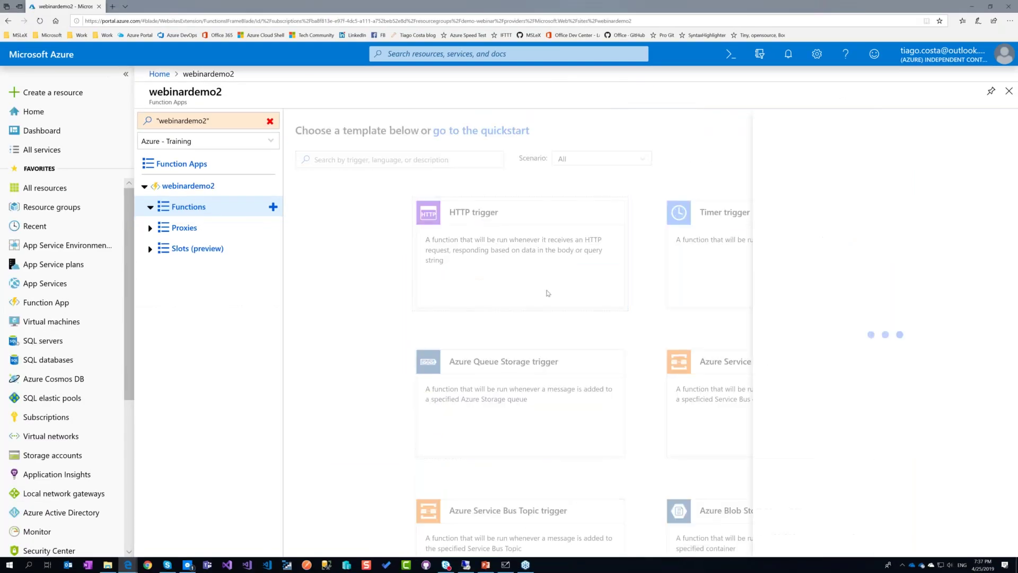
Keep the default name HttpTrigger1 and create the HTTP trigger function.
double_click(833, 207)
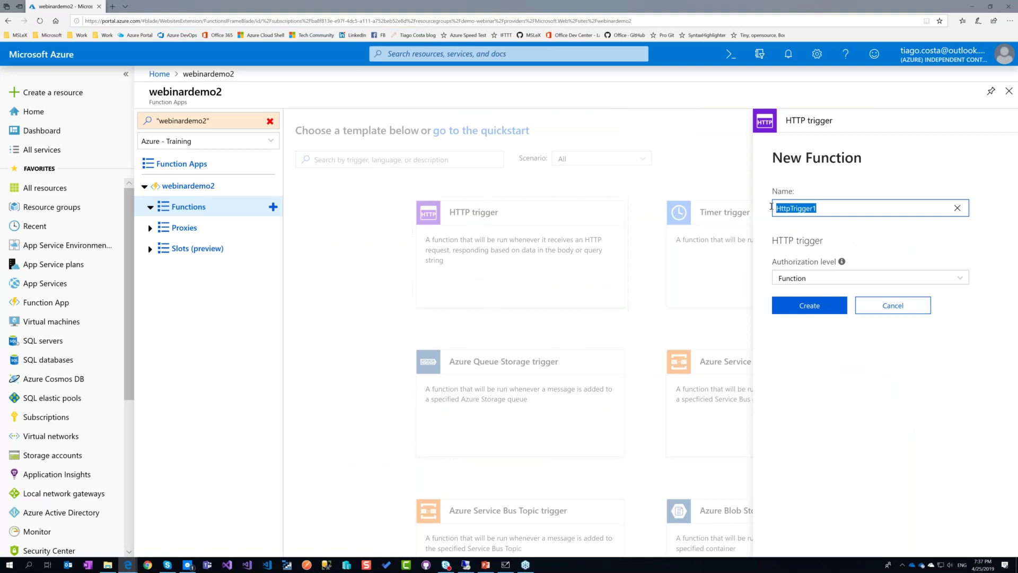
click(820, 207)
click(807, 305)
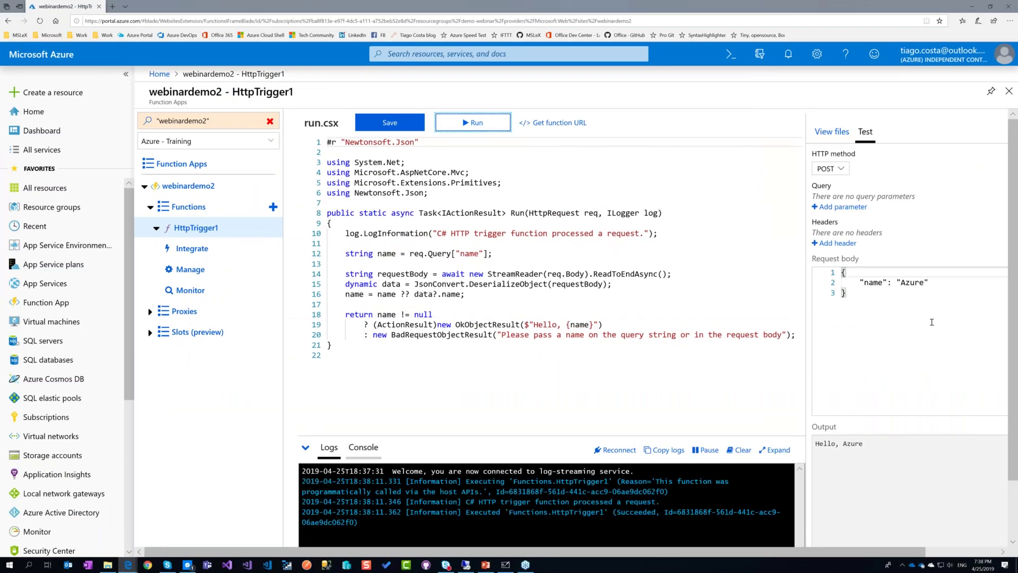
Change the request body name to 'Azure Serverless', rerun the test, then close the function blade.
click(913, 283)
double_click(913, 283)
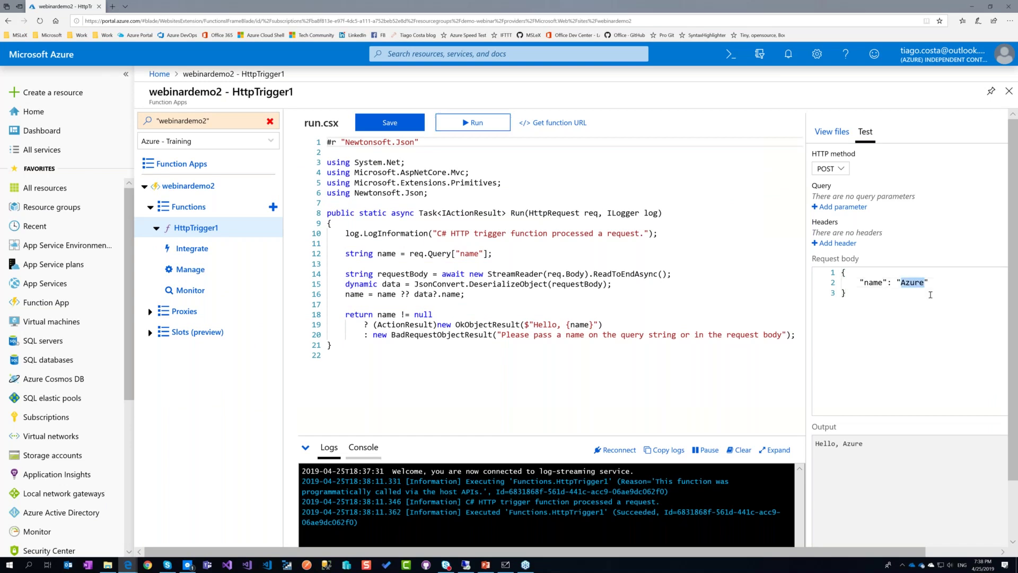
text(Azure Serverless)
click(923, 320)
scroll(937, 330, down, 1)
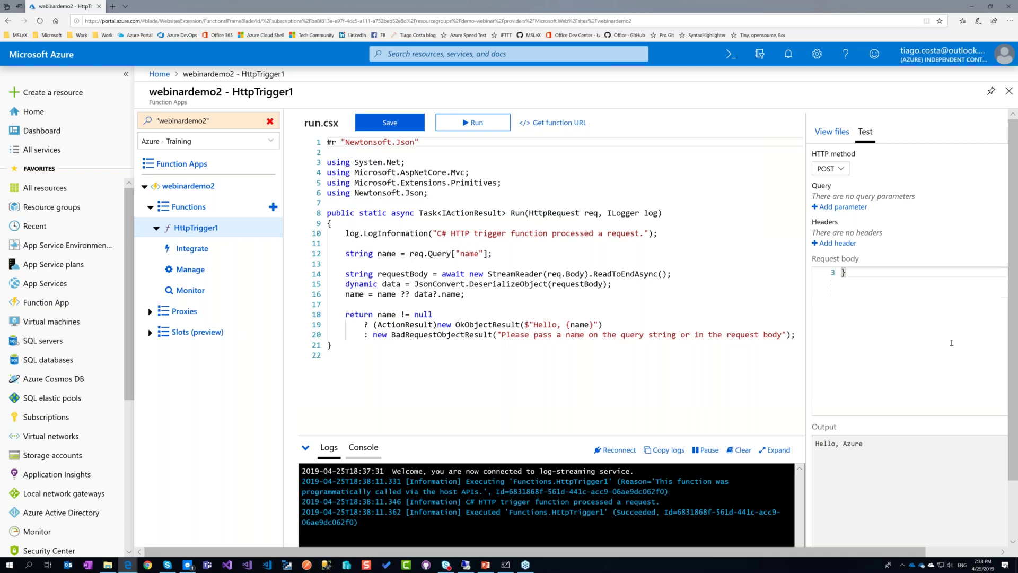
scroll(919, 529, down, 1)
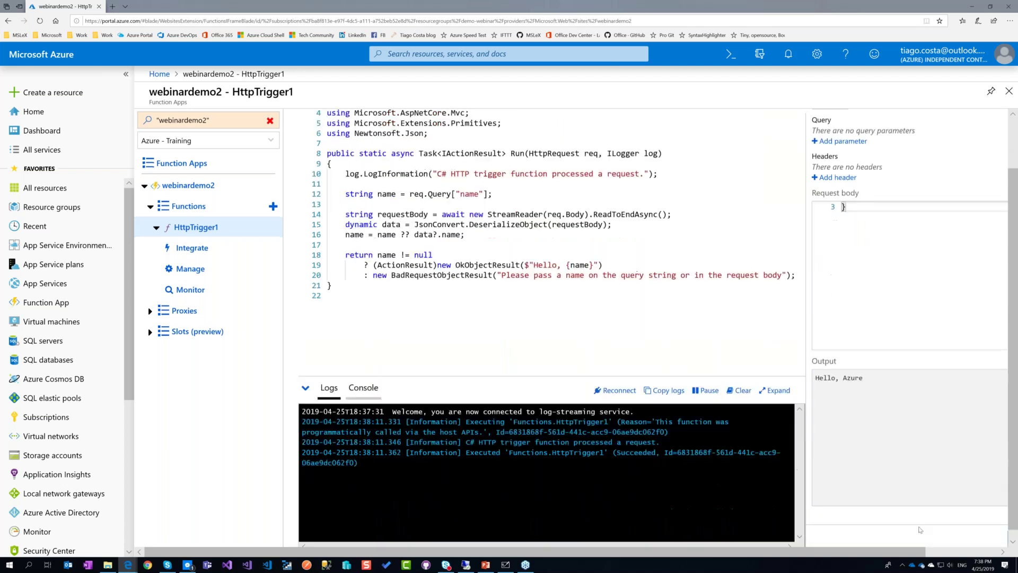
scroll(991, 551, right, 2)
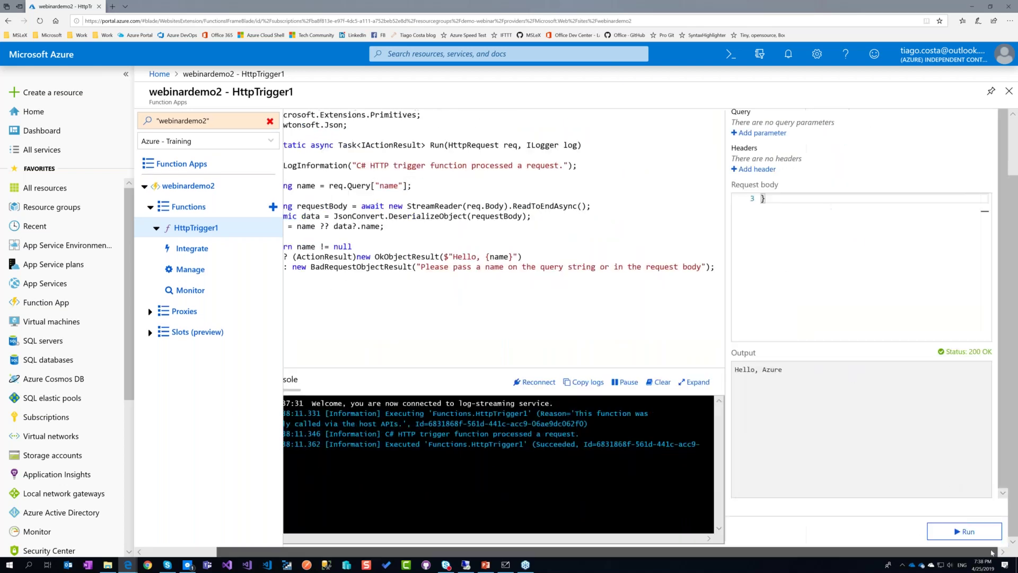
click(964, 530)
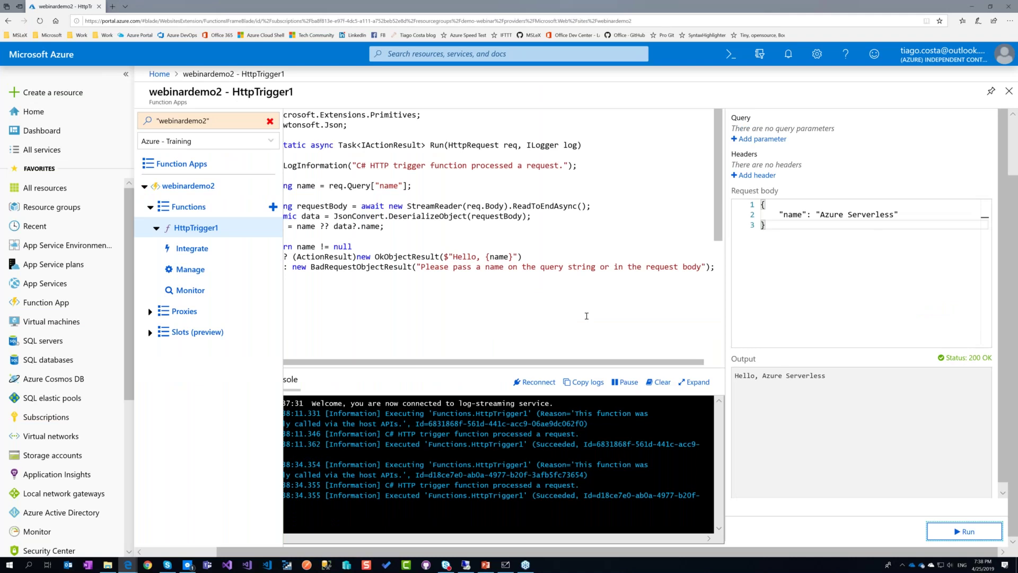
click(1009, 91)
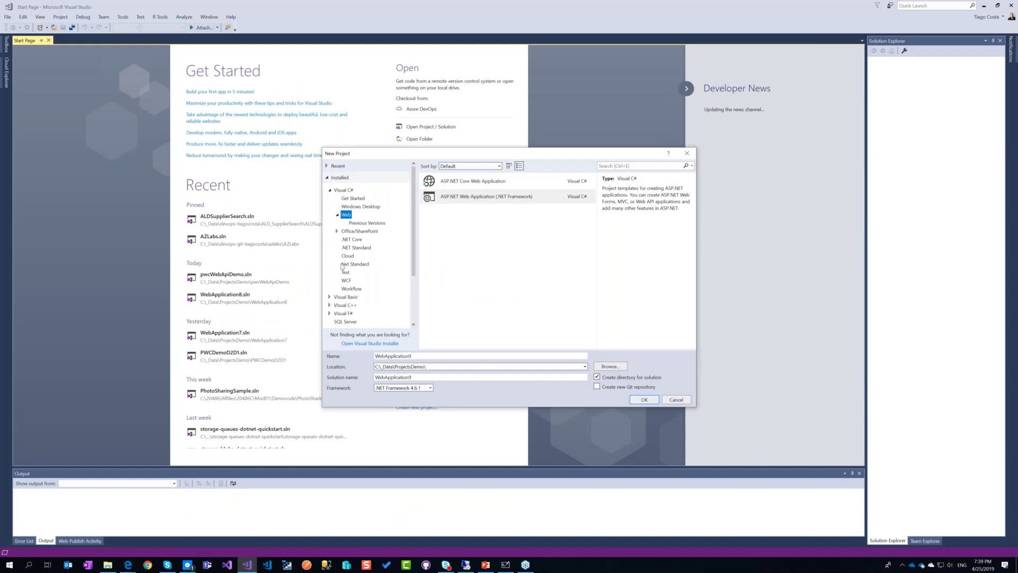
Create the FunctionApp1 project from Cloud > Azure Functions using the Http trigger template.
click(347, 255)
click(457, 196)
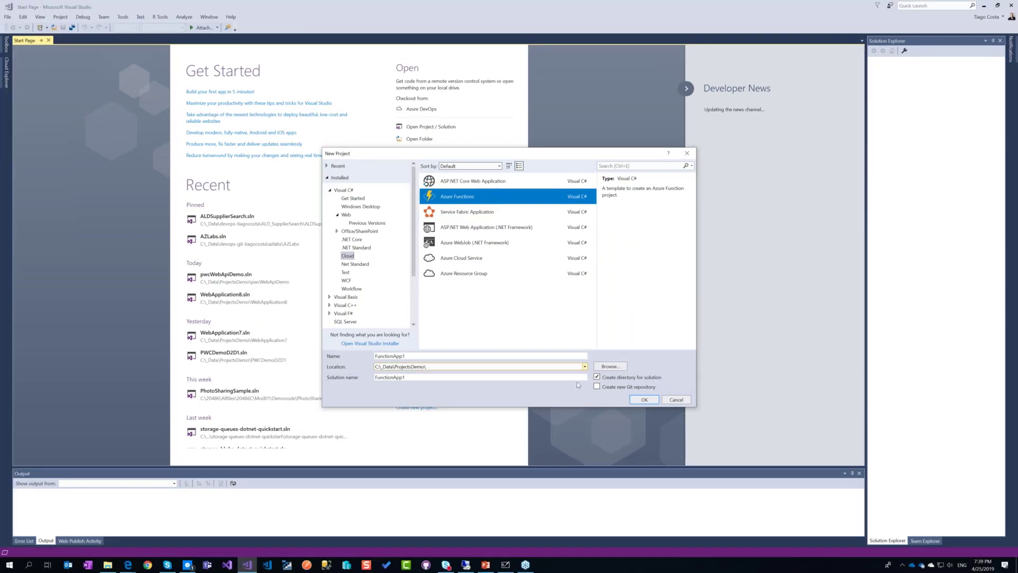
click(645, 400)
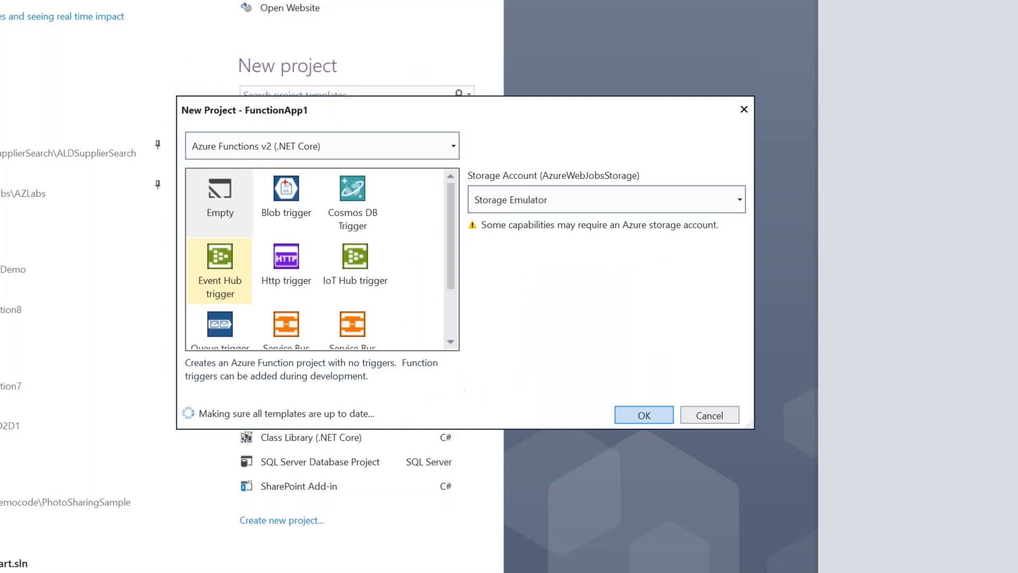
drag(251, 234, 324, 305)
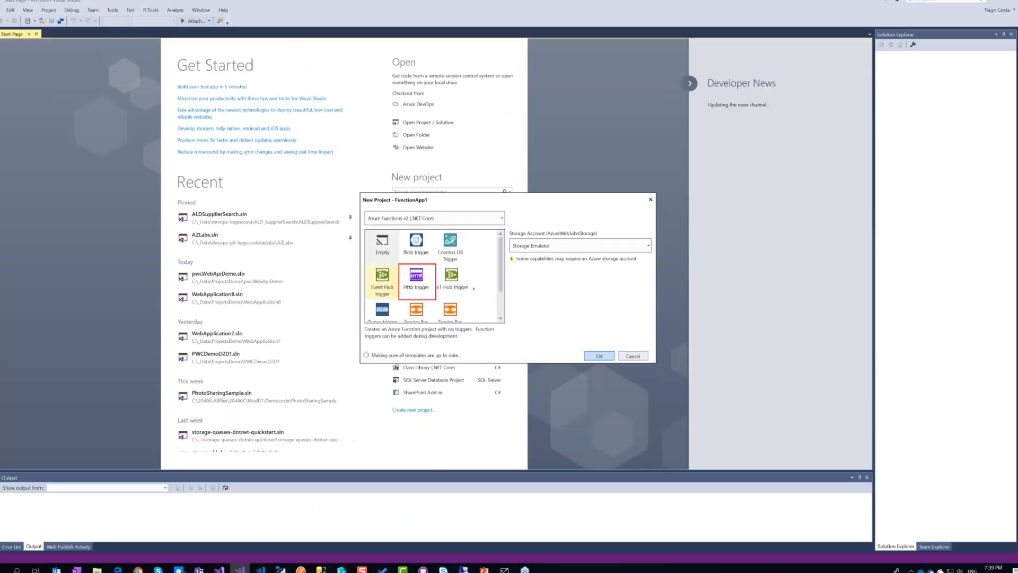
click(287, 259)
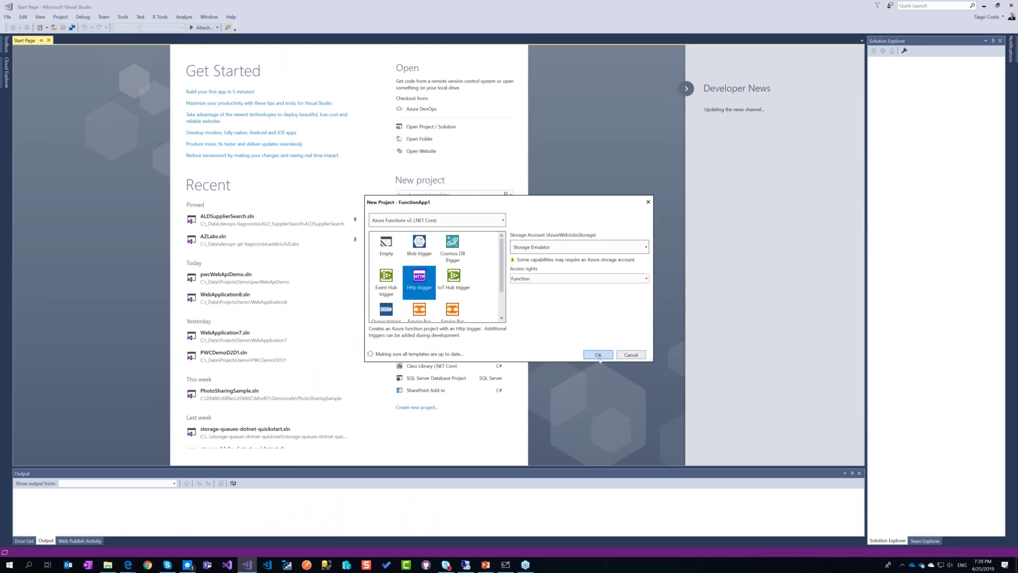
click(598, 354)
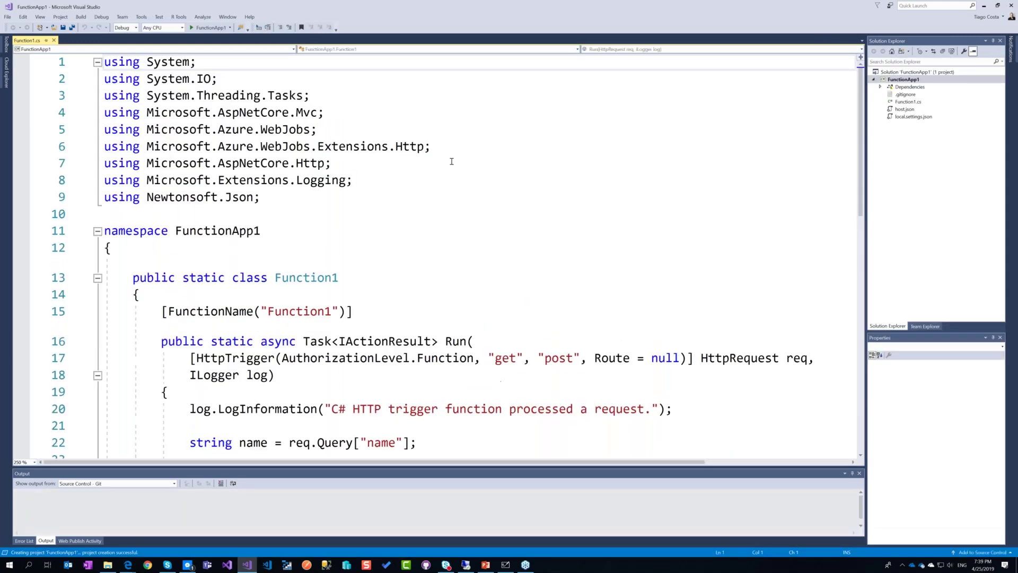
Look through the generated Function1.cs Run method, then exit Visual Studio.
scroll(451, 161, down, 3)
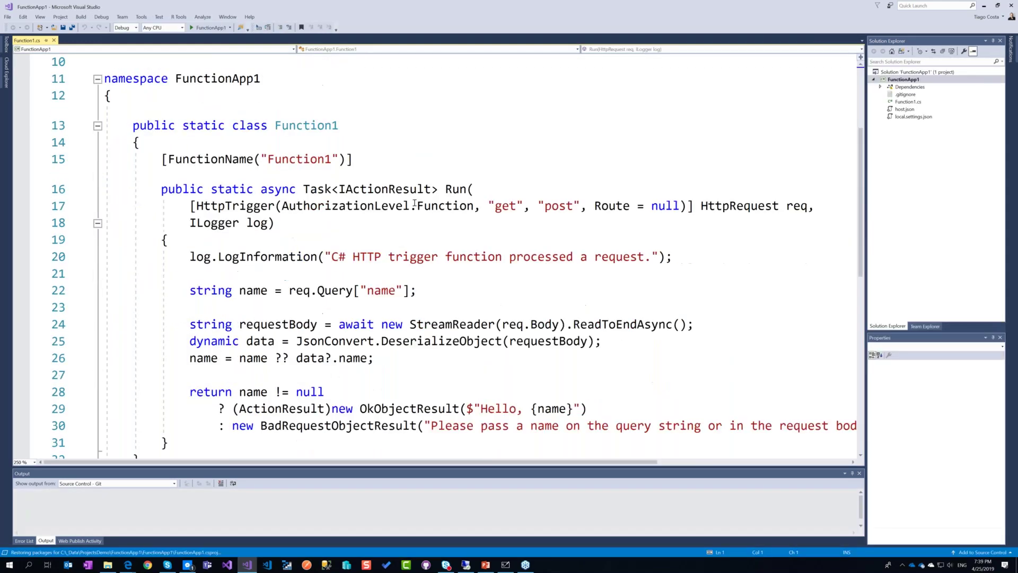
scroll(414, 203, down, 1)
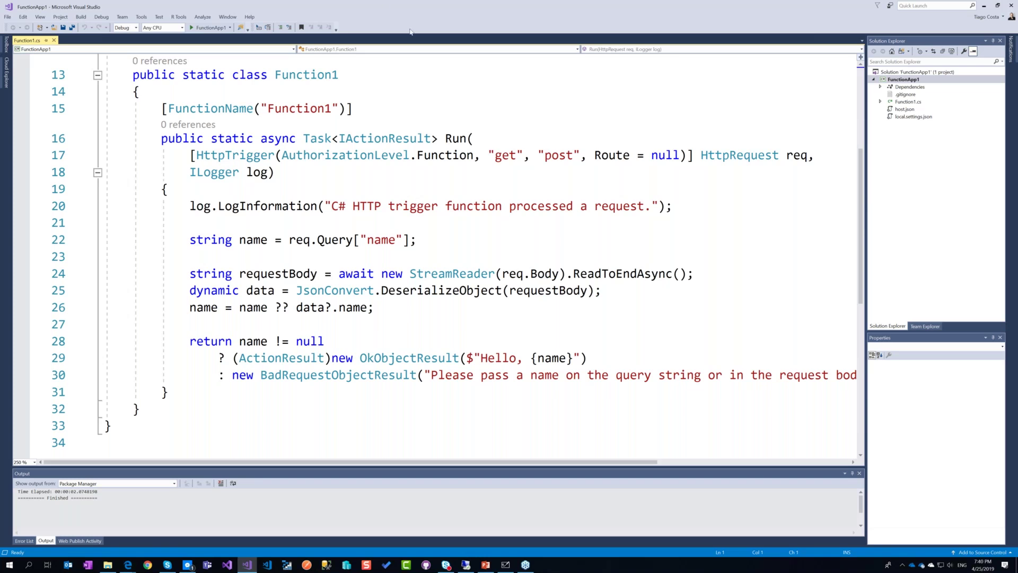
click(1009, 11)
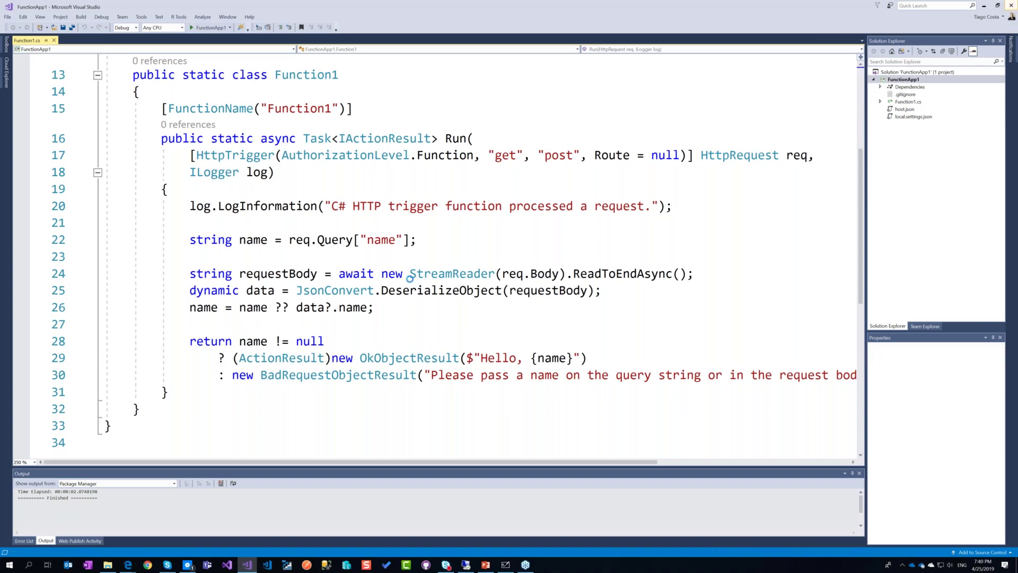
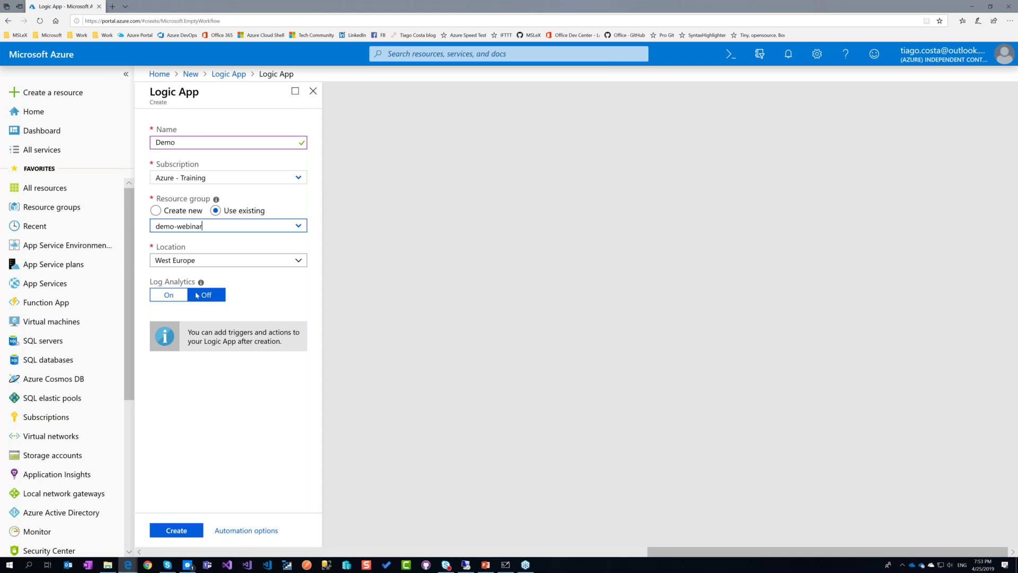
Create the Demo Logic App in resource group demo-webinar and open it after deployment.
click(177, 530)
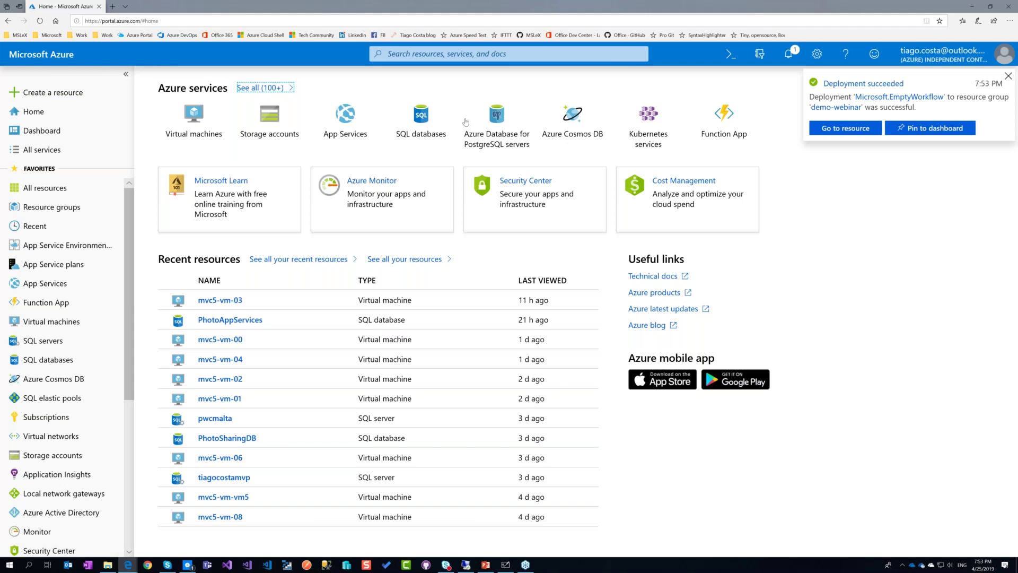
click(845, 127)
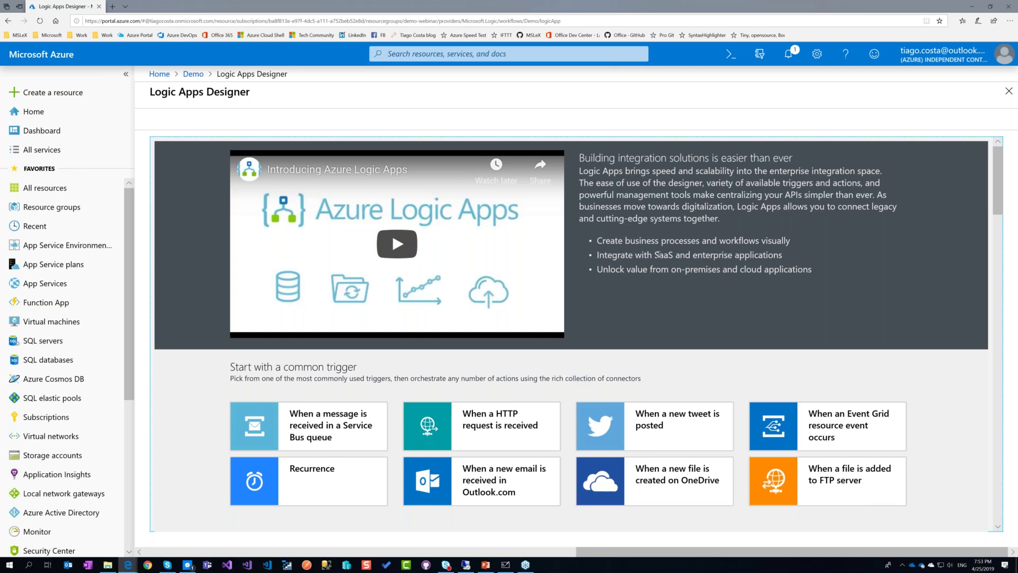
Scroll through the Logic Apps Designer's common triggers and Templates gallery, then back up.
scroll(657, 254, down, 2)
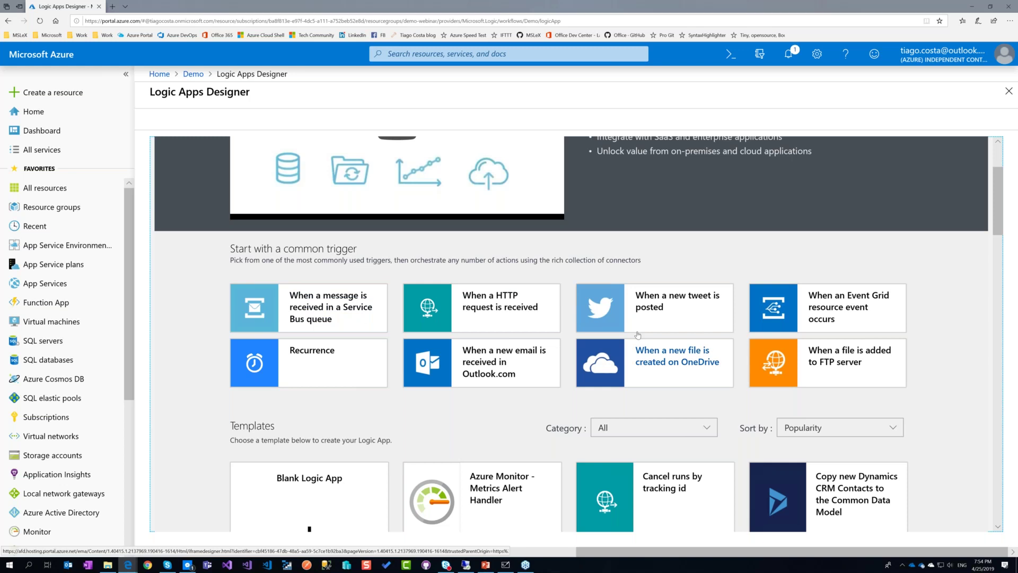
scroll(638, 334, down, 5)
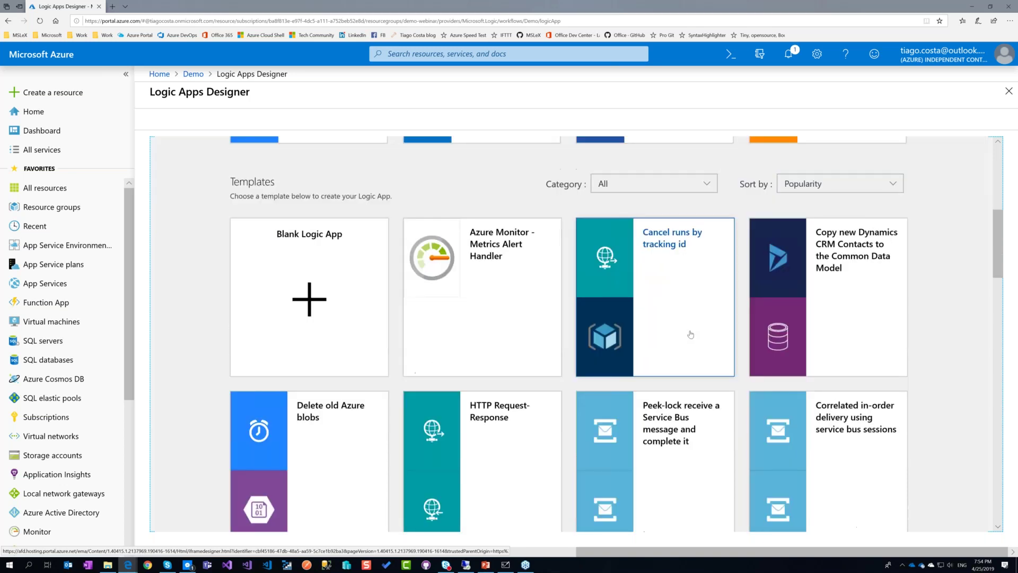
scroll(690, 334, down, 2)
scroll(691, 371, up, 2)
scroll(690, 413, down, 1)
scroll(690, 424, up, 1)
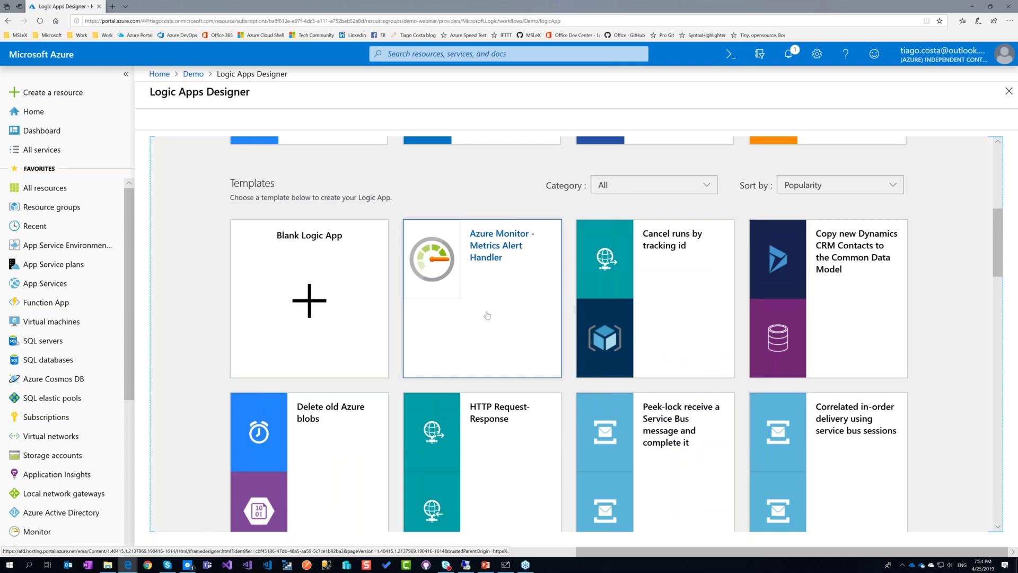
scroll(530, 477, down, 3)
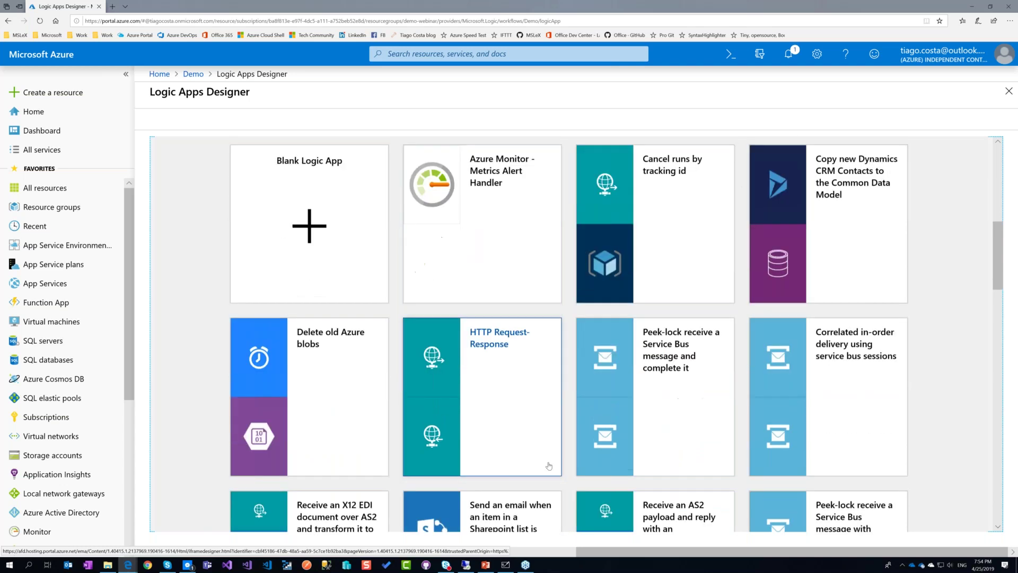
scroll(625, 462, down, 5)
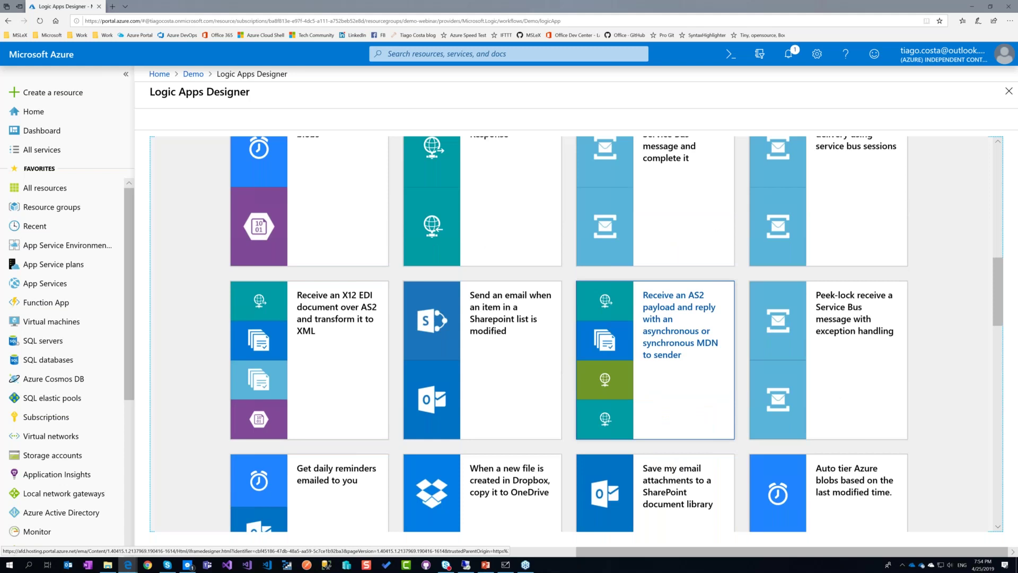
scroll(615, 334, down, 1)
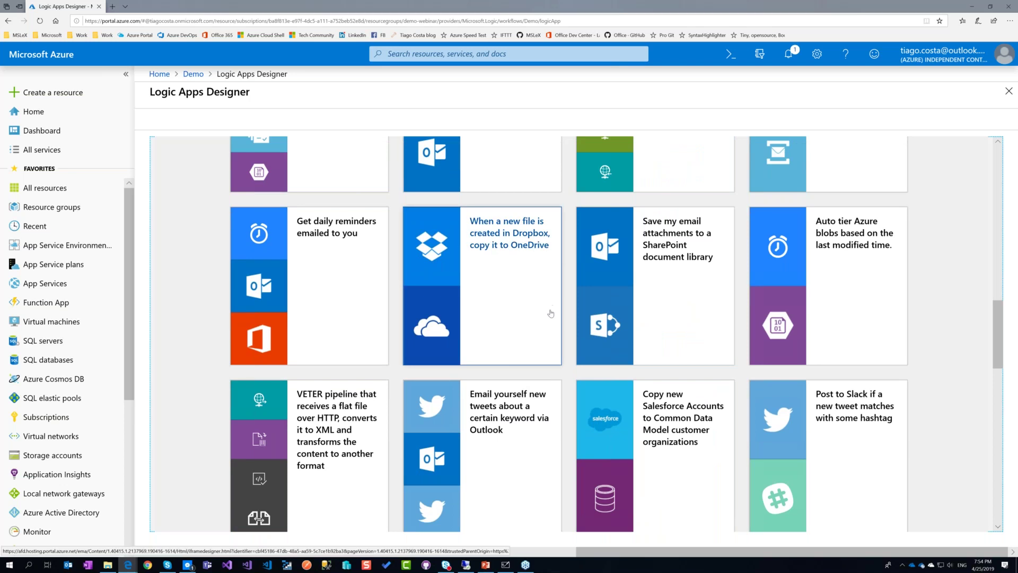
scroll(550, 313, down, 1)
scroll(550, 313, down, 1)
scroll(550, 312, up, 10)
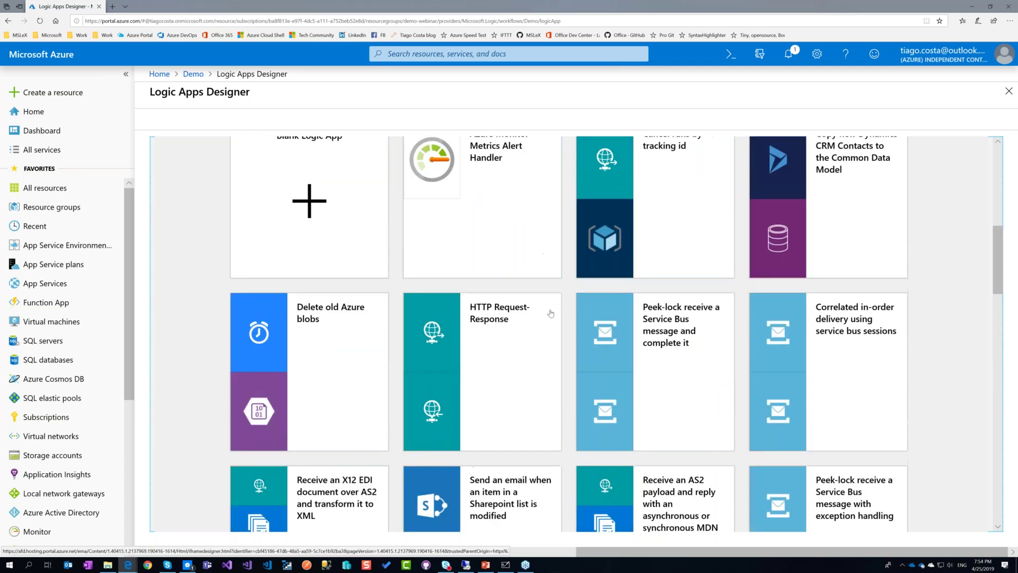
scroll(551, 313, up, 5)
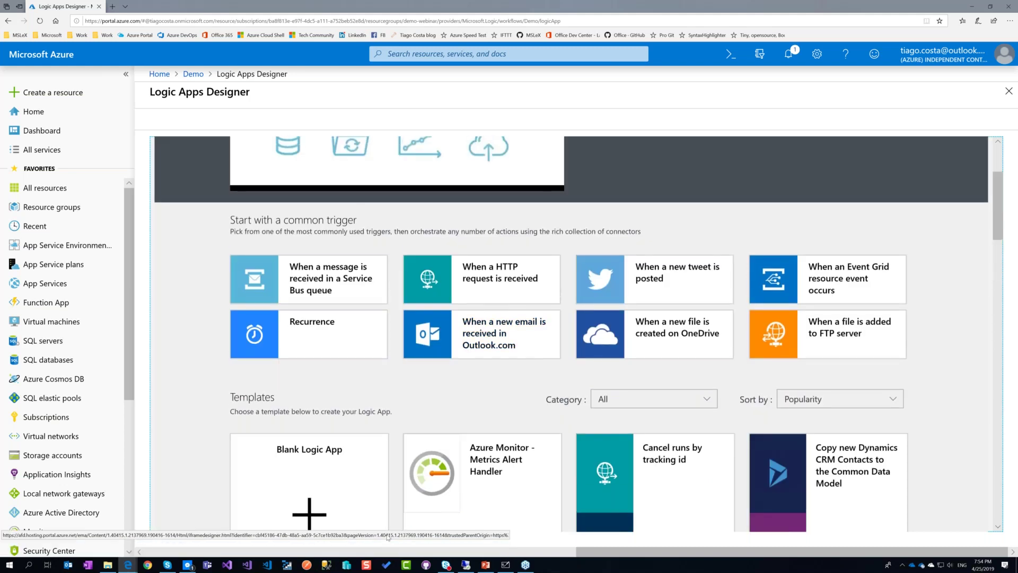
scroll(387, 537, down, 3)
Start a blank logic app with the Twitter trigger 'When a new tweet is posted'.
click(329, 345)
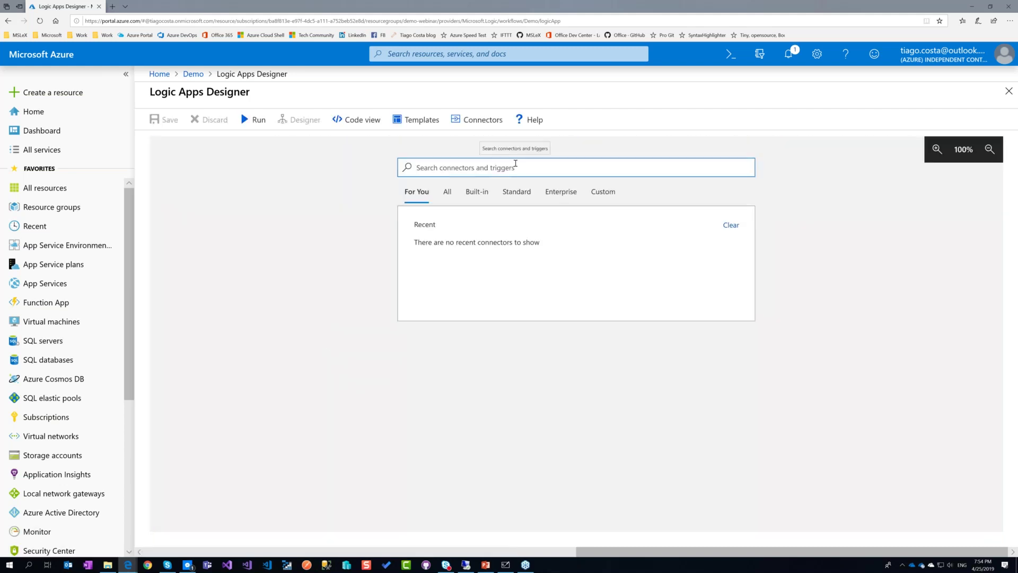
text(twitte)
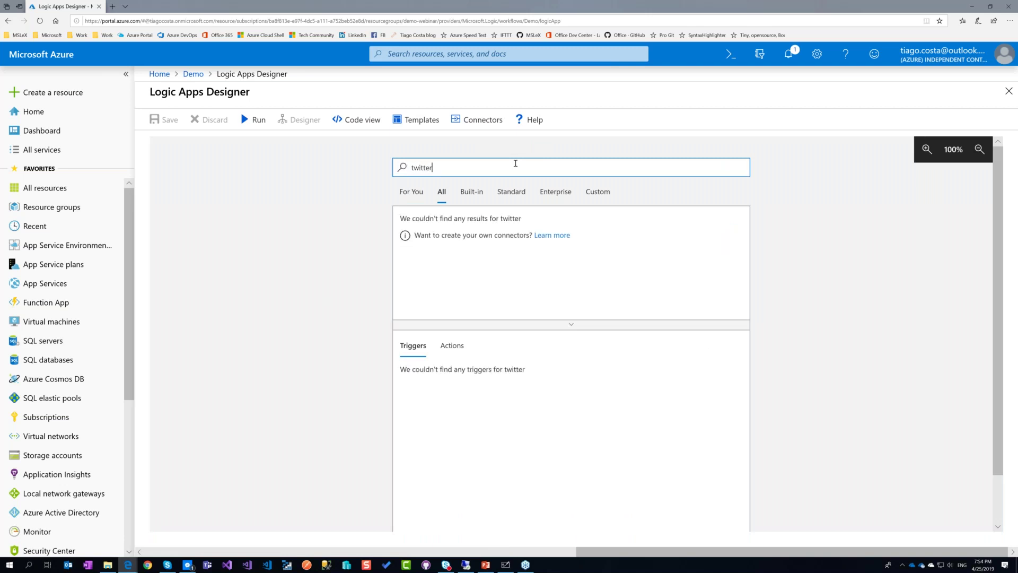
text(r)
click(425, 229)
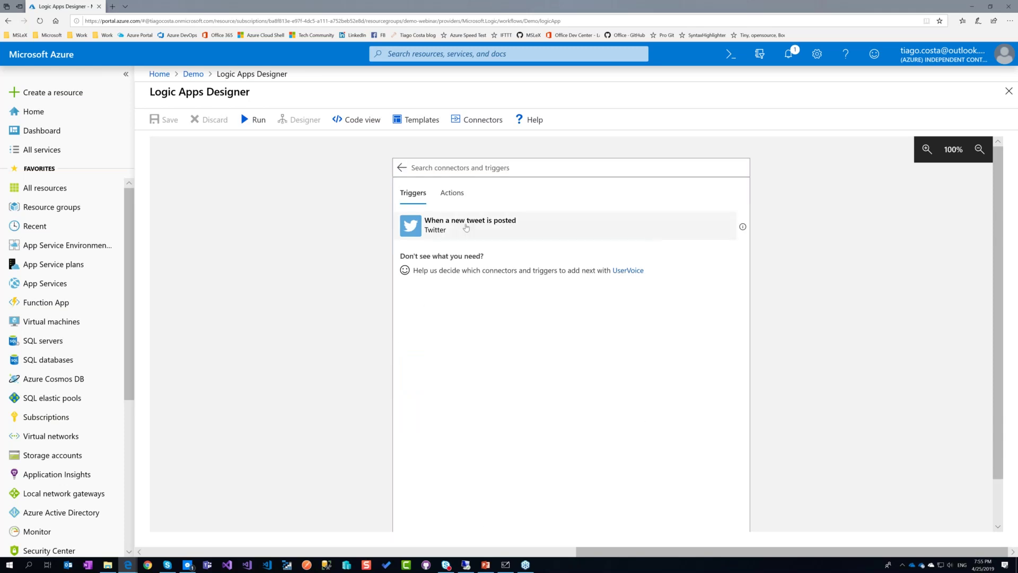
click(467, 228)
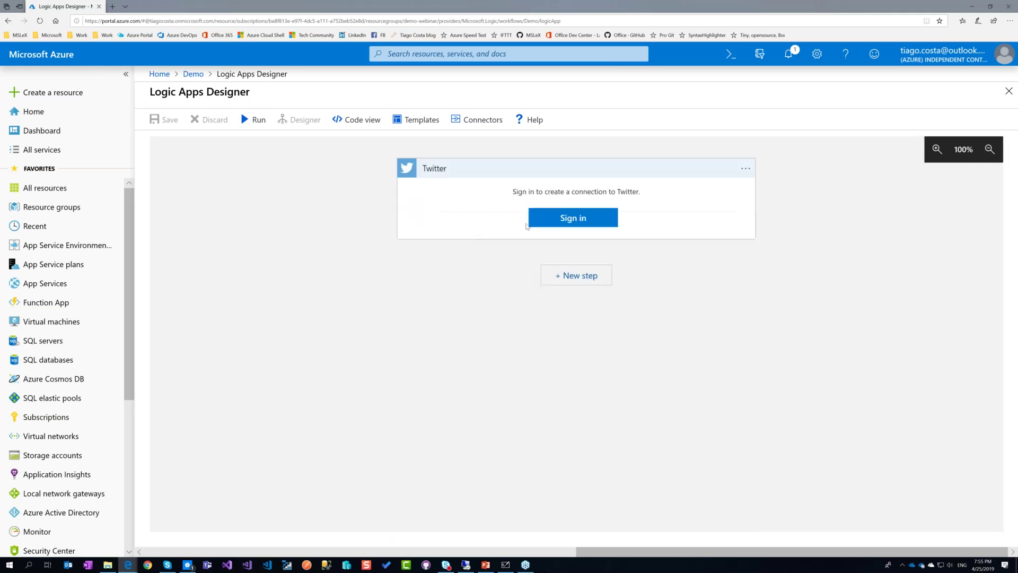
Sign in to the Twitter account with its password and allow access for the connection.
click(563, 222)
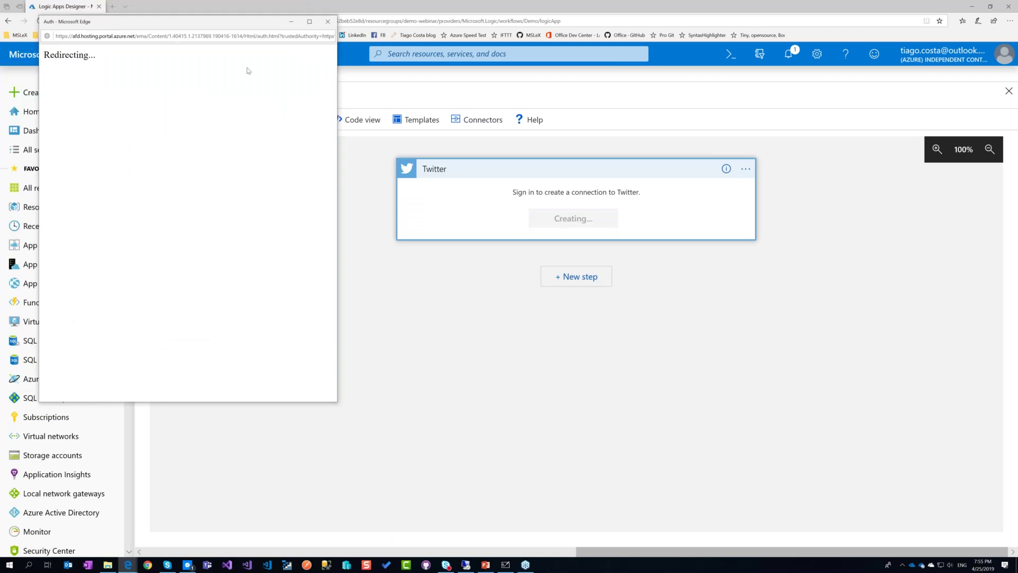
text(*************)
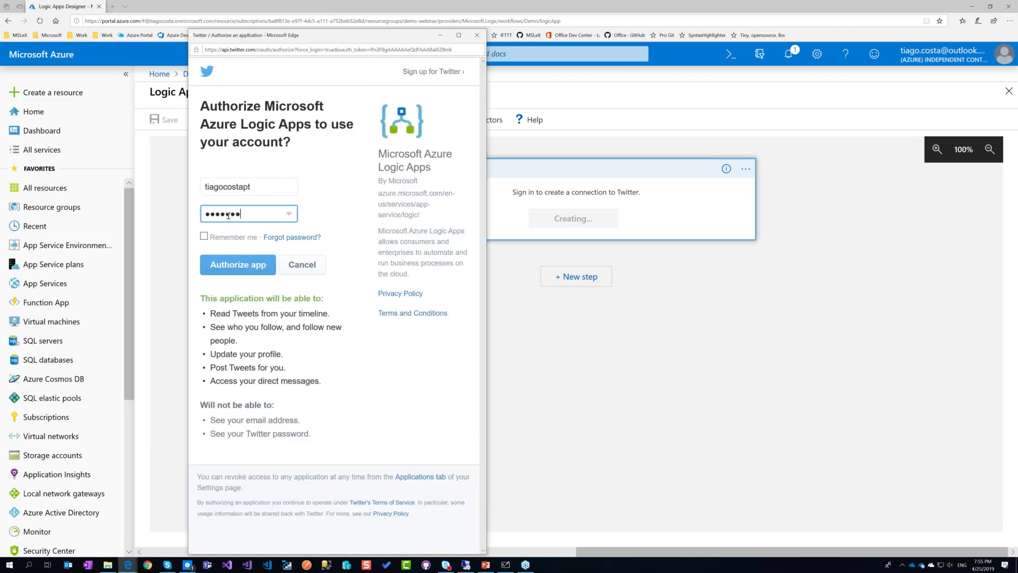
key(Return)
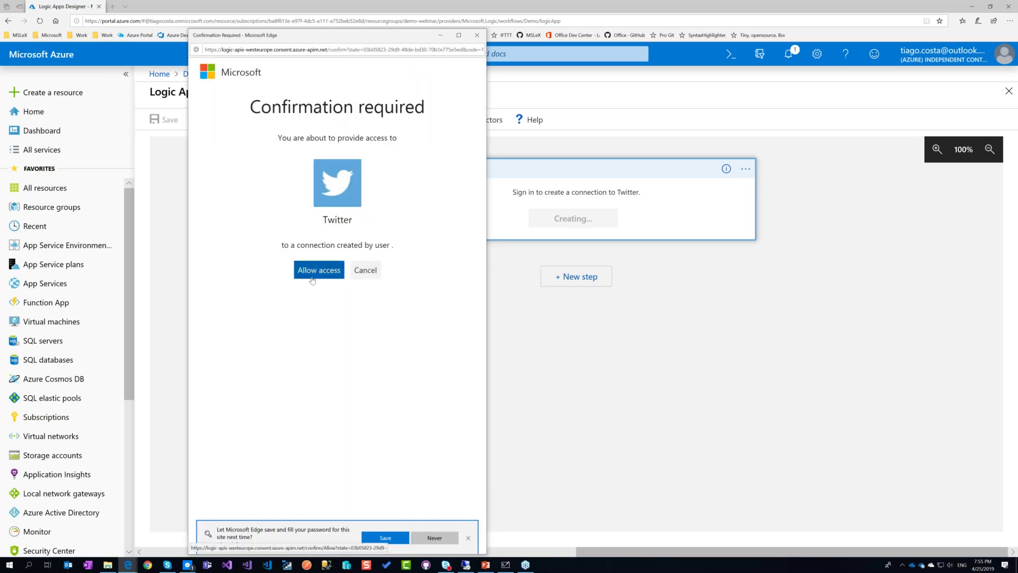
click(312, 280)
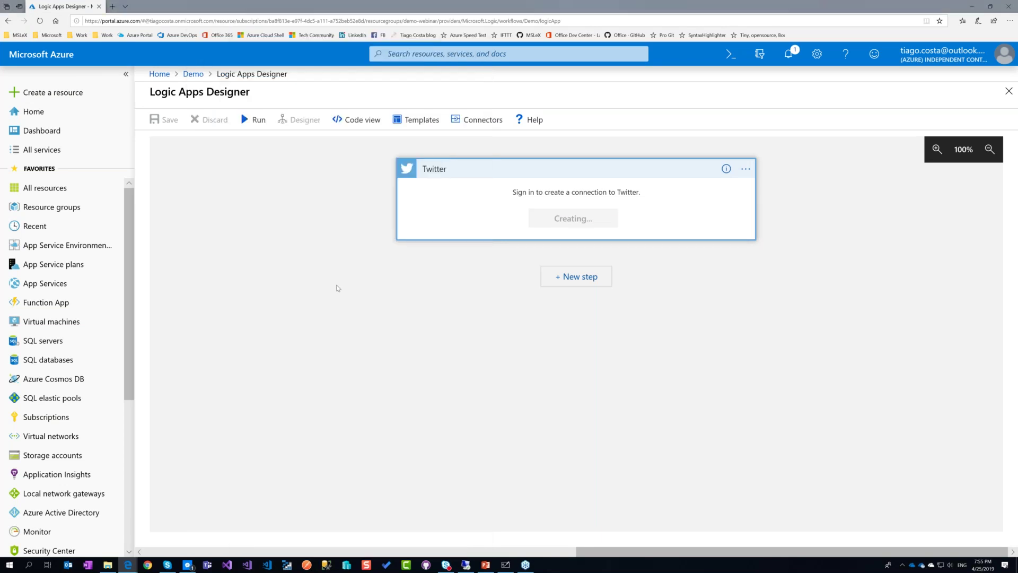
Set the tweet trigger's interval to 1 and enter #LogicAppsAreCool in the Add new parameter search box.
drag(424, 239, 393, 239)
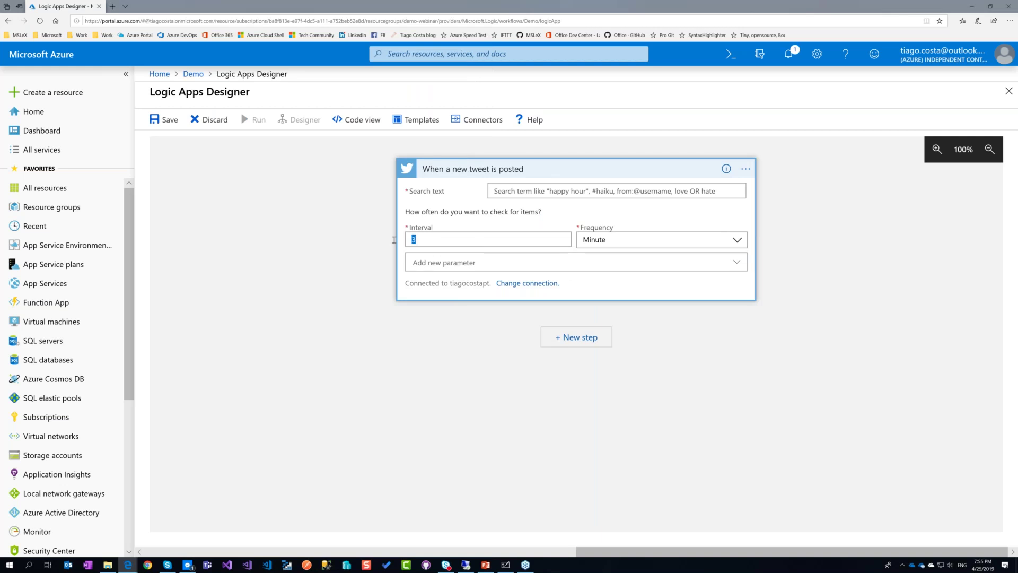
text(1)
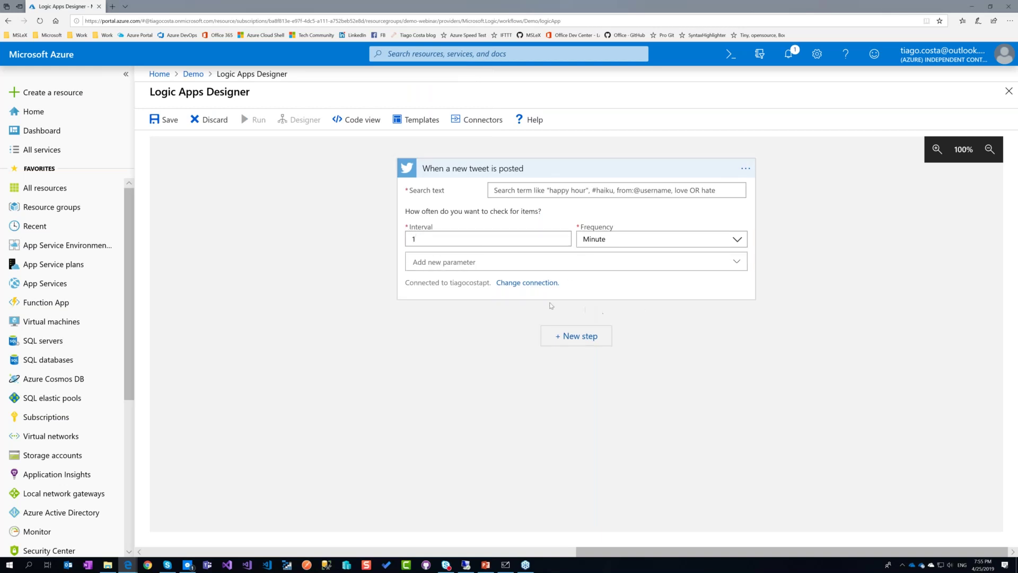
click(652, 269)
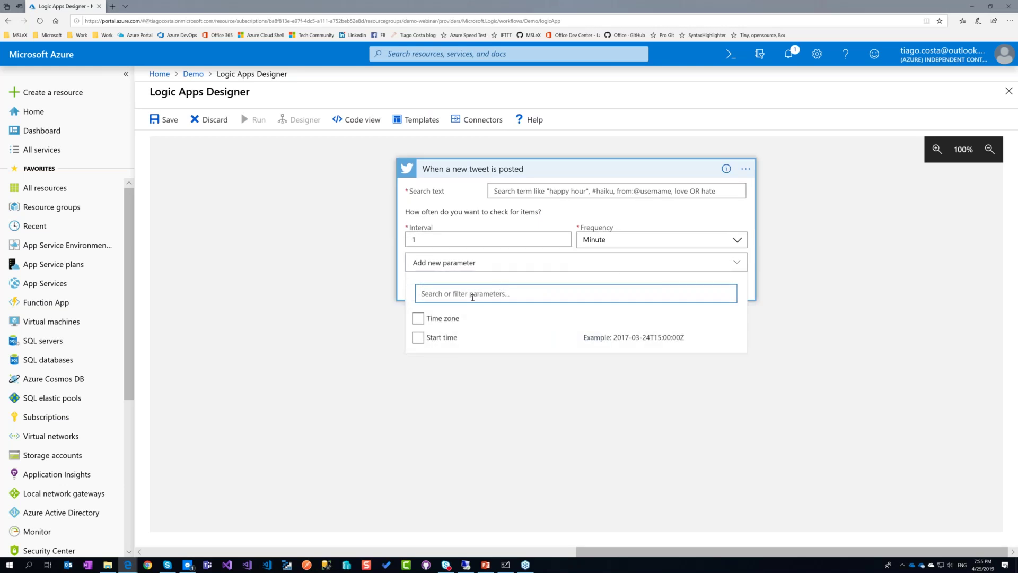
text(#)
key(BackSpace)
text(#A)
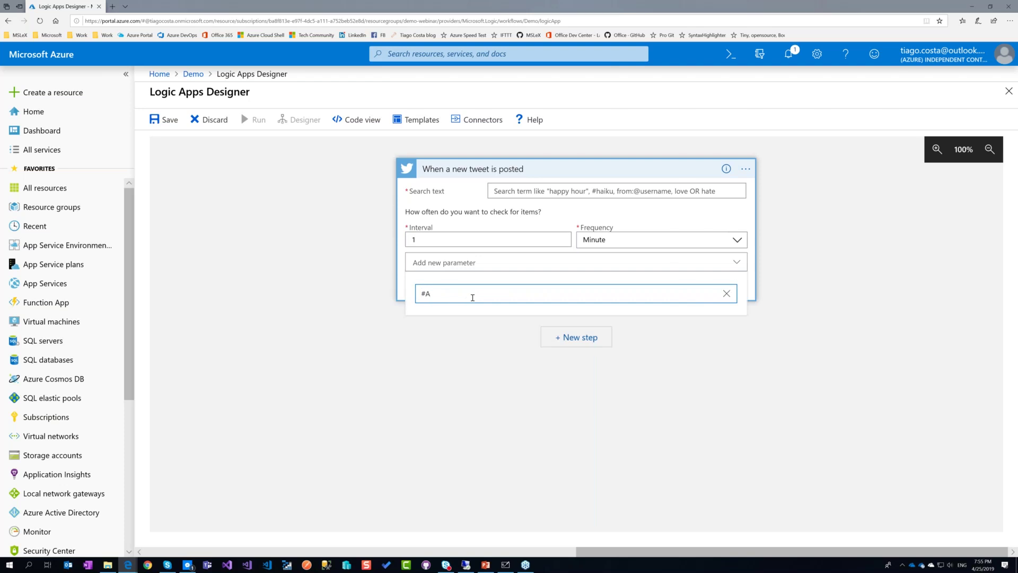
key(BackSpace)
text(LogicAppsAreCool)
click(735, 333)
Add a new action step after the trigger and search actions for 'outlook'.
click(579, 335)
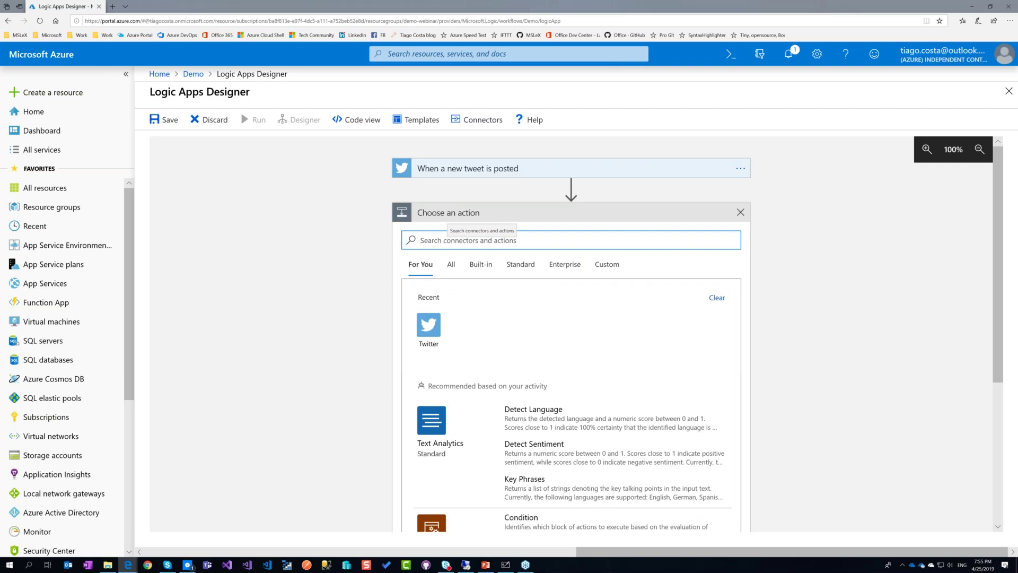
text(email)
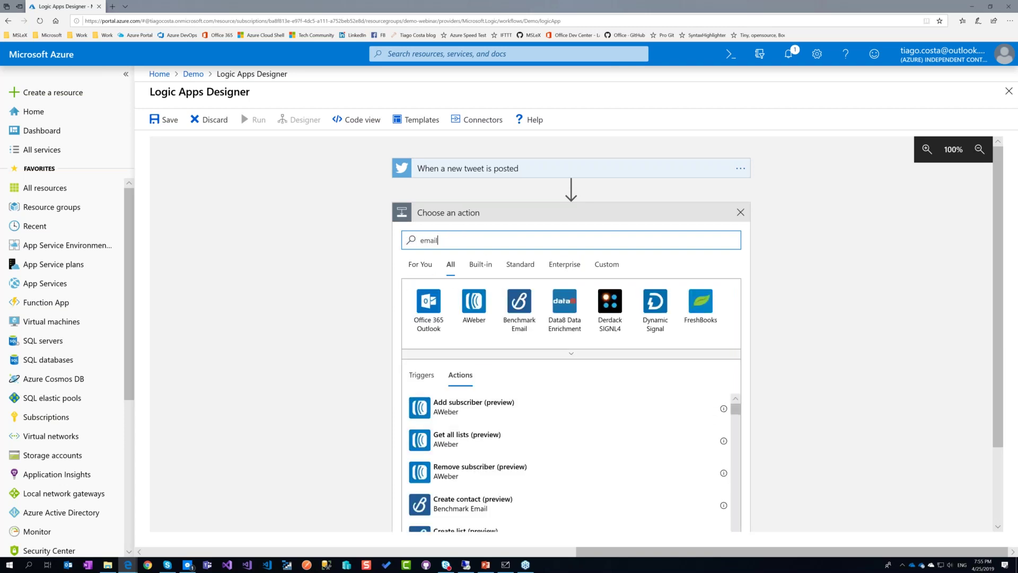
key(ctrl+a)
text(out)
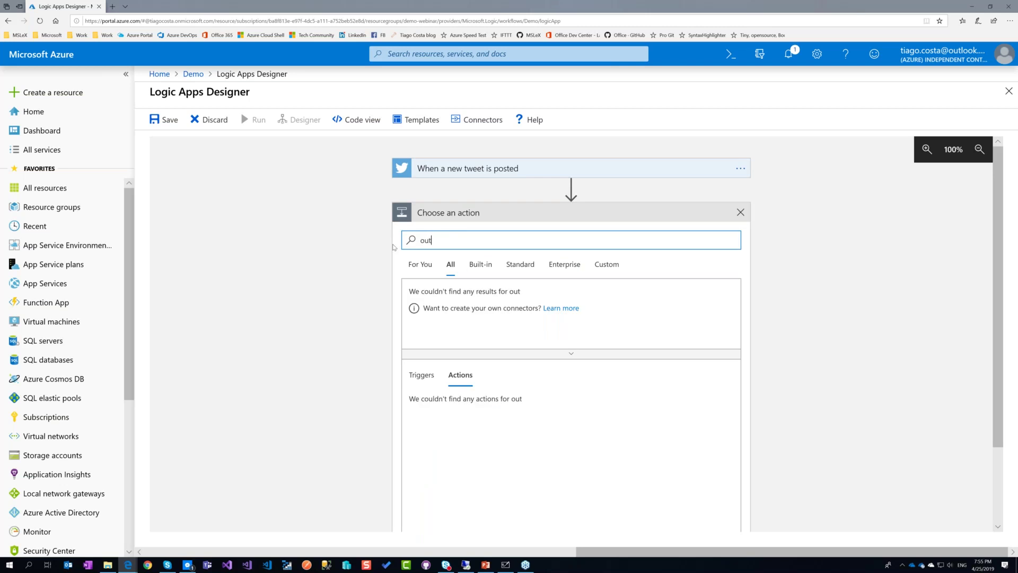
text(look)
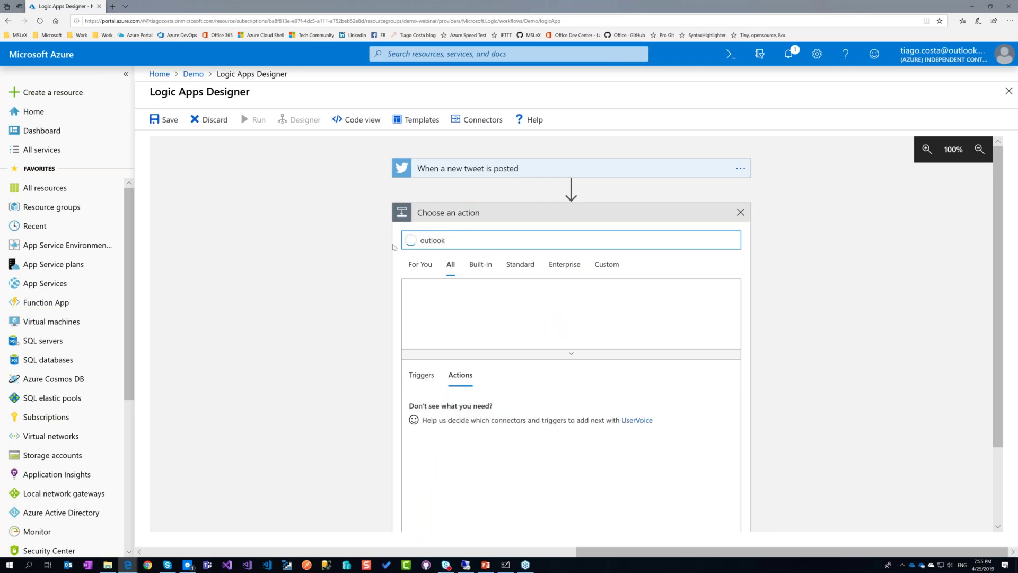
Add the Outlook.com 'Send an email' action and sign in with the outlook.com account.
scroll(381, 378, down, 2)
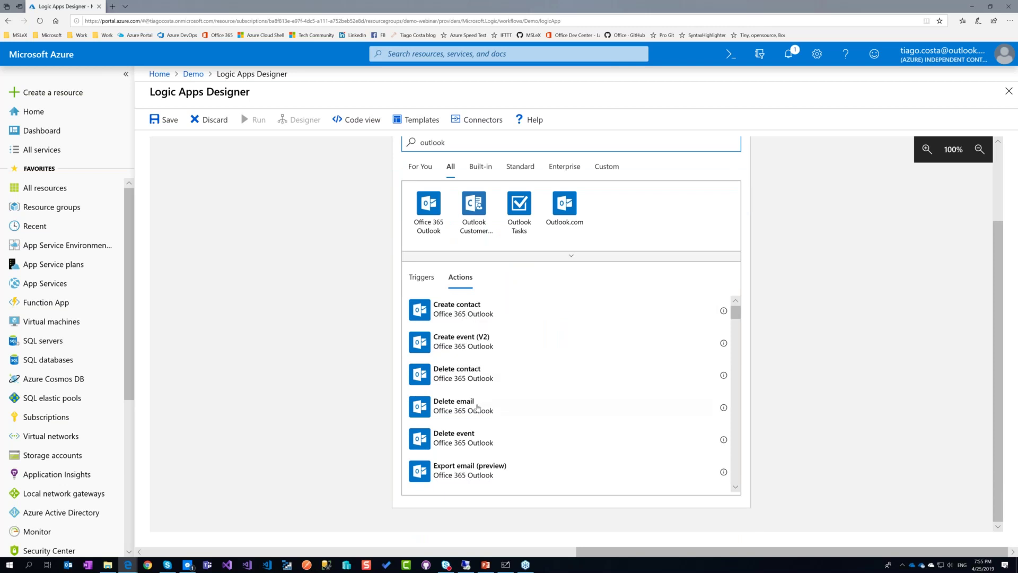
scroll(481, 419, down, 1)
scroll(481, 419, down, 5)
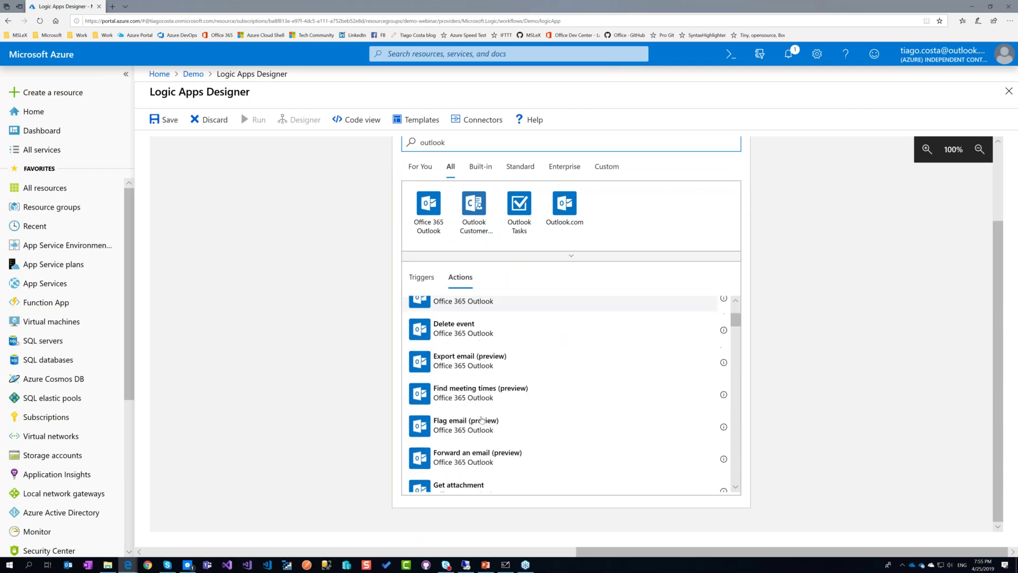
scroll(481, 419, down, 7)
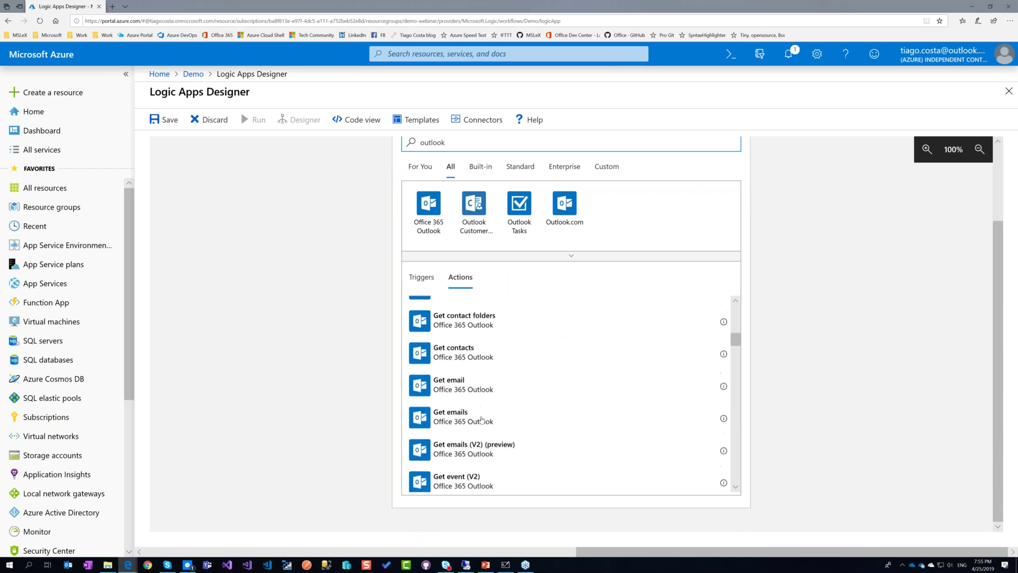
scroll(482, 420, down, 5)
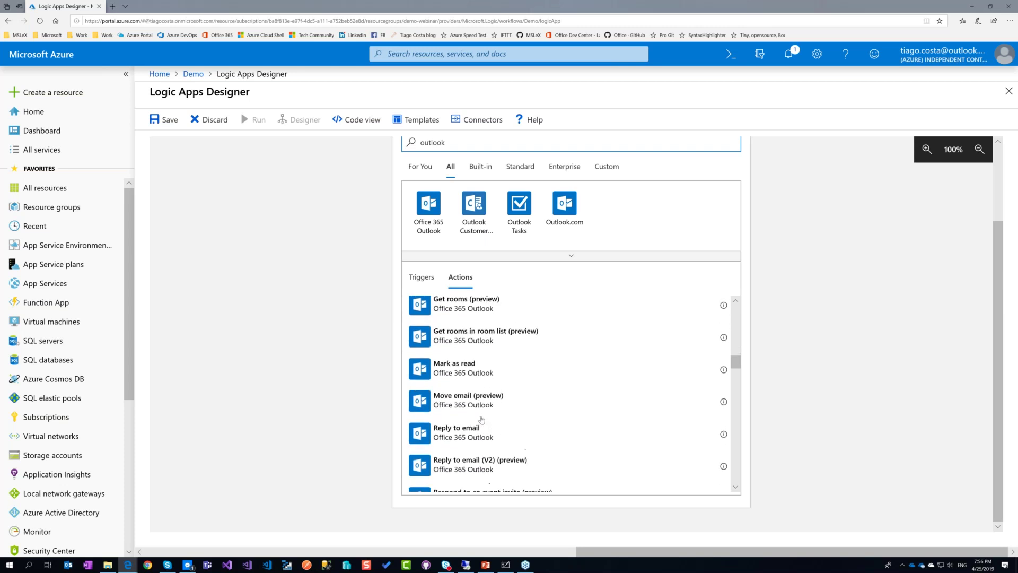
scroll(481, 419, down, 1)
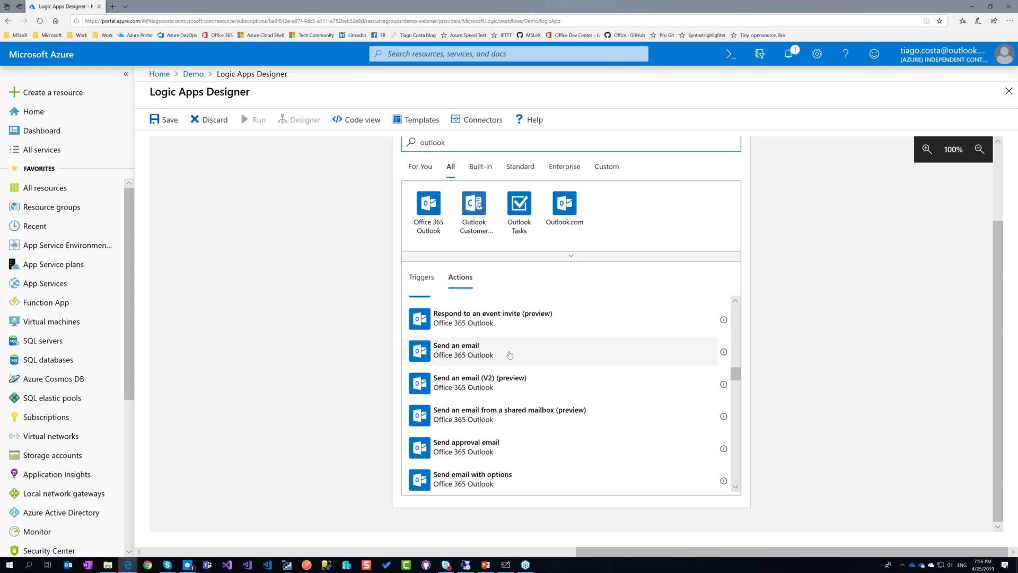
scroll(510, 355, down, 15)
scroll(510, 355, down, 5)
scroll(506, 371, down, 8)
scroll(506, 371, down, 8)
scroll(506, 370, down, 1)
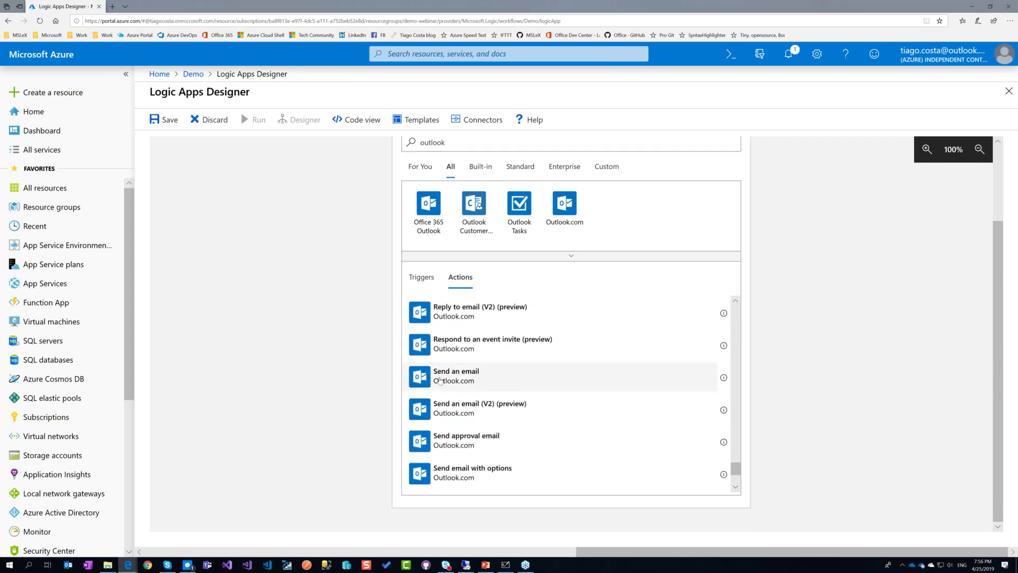
click(440, 379)
click(573, 261)
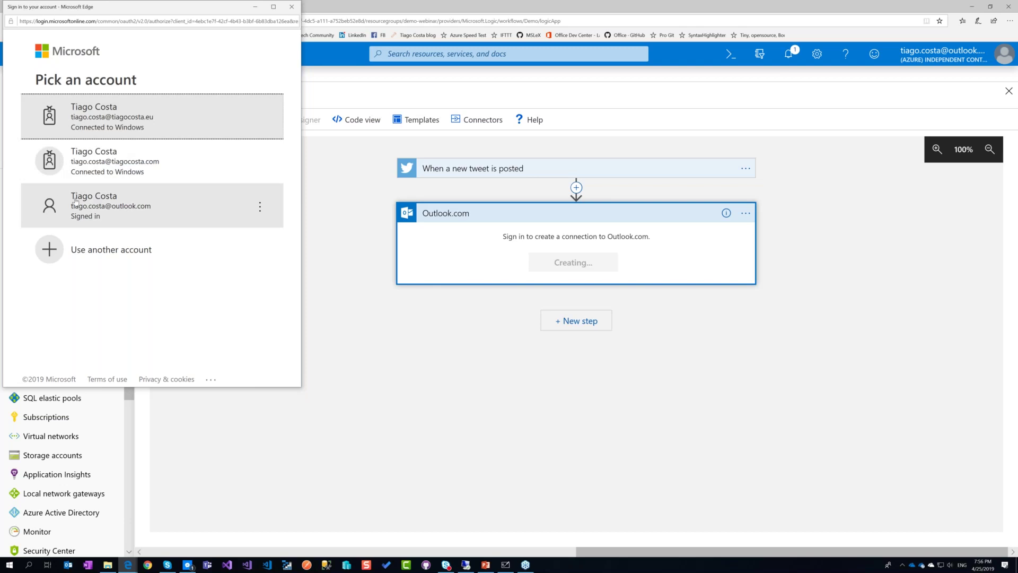
click(97, 200)
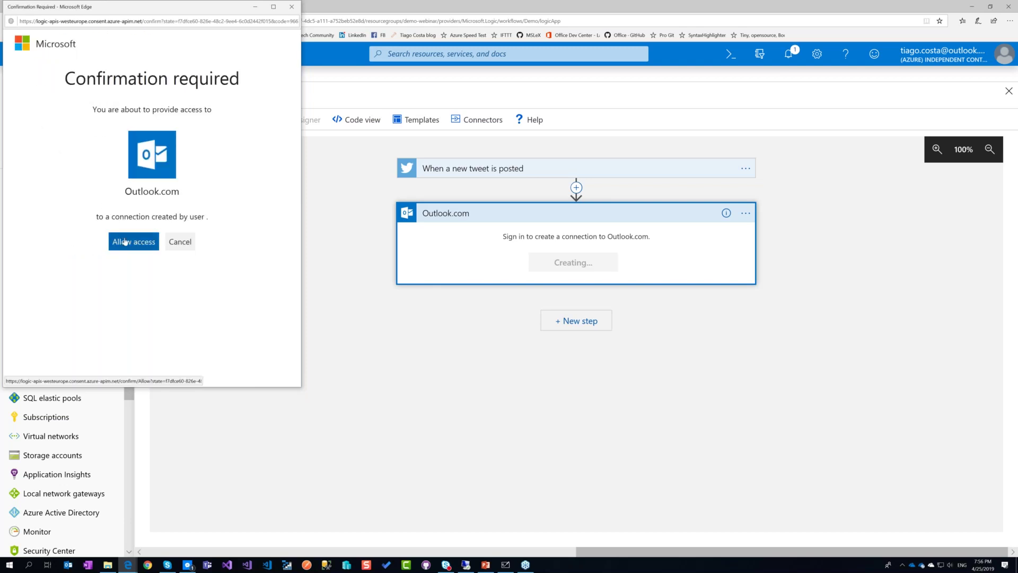
Allow Outlook.com access and enter the recipient's e-mail address in To.
click(124, 242)
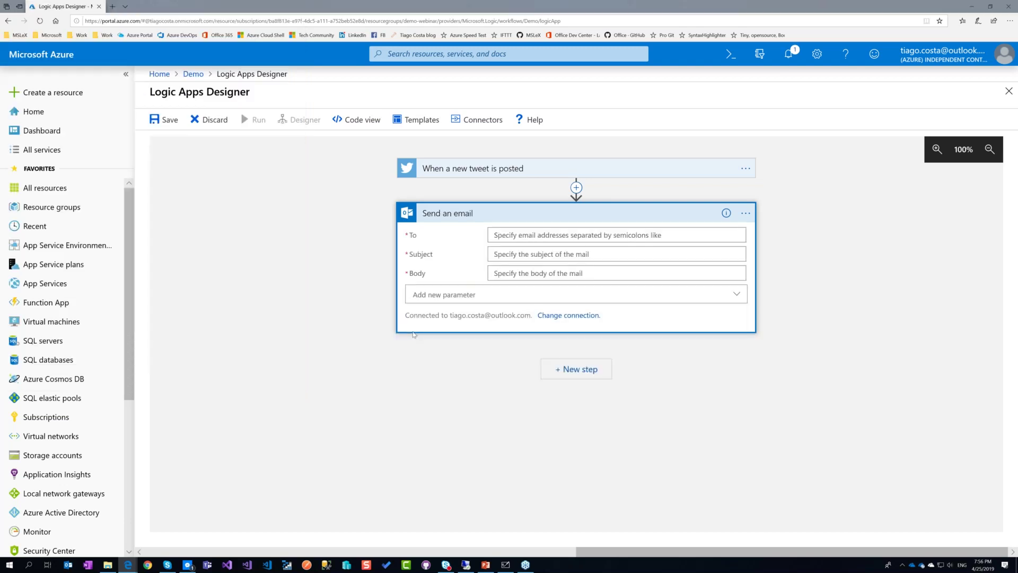
click(548, 236)
Set the email subject to 'A new tweet has been posted!'.
click(526, 269)
text(A new t)
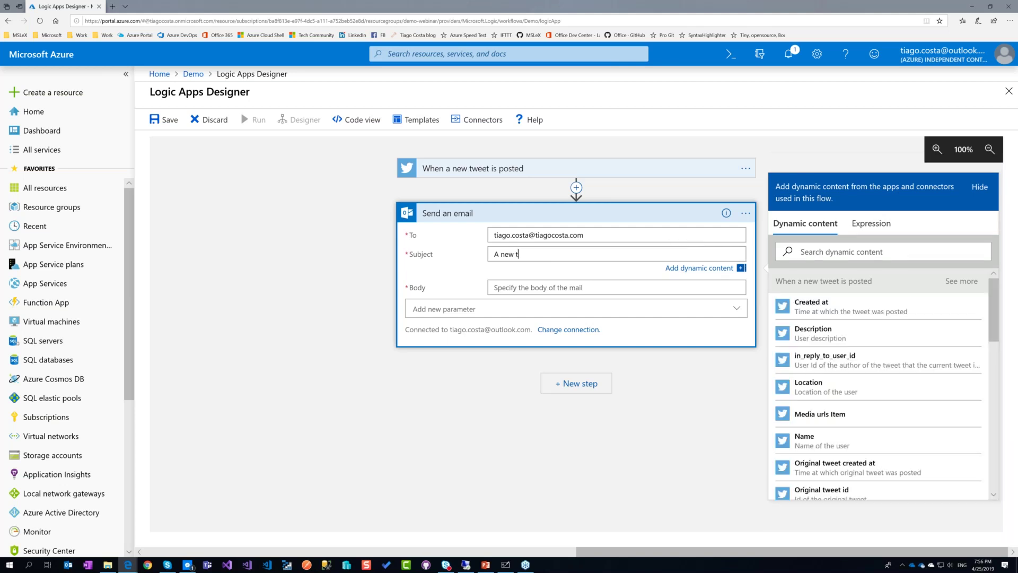
text(weet has been posted!!)
key(BackSpace)
key(Tab)
Write the email body lines 'New Tweet!' and 'Text:'.
click(683, 286)
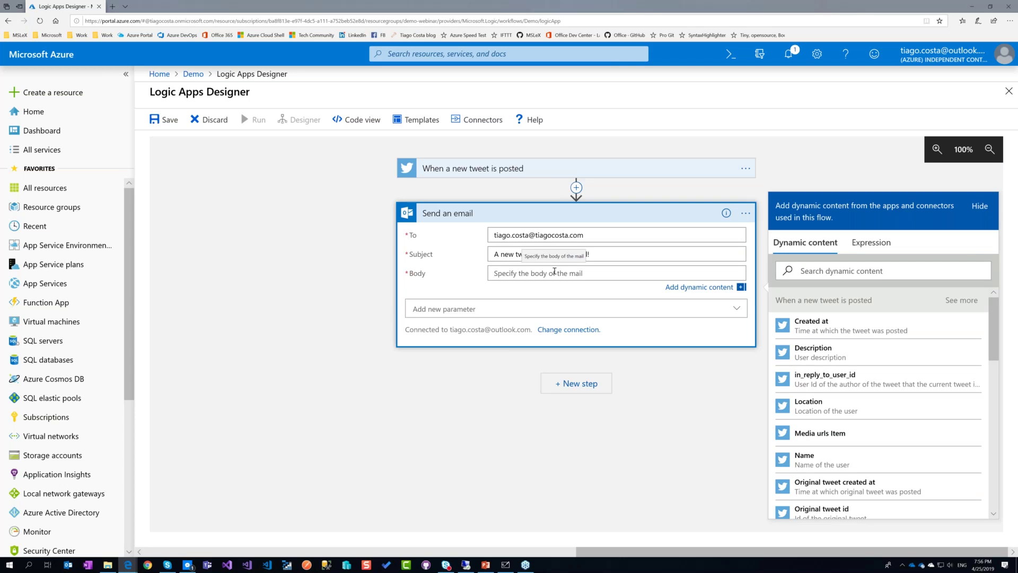
click(554, 271)
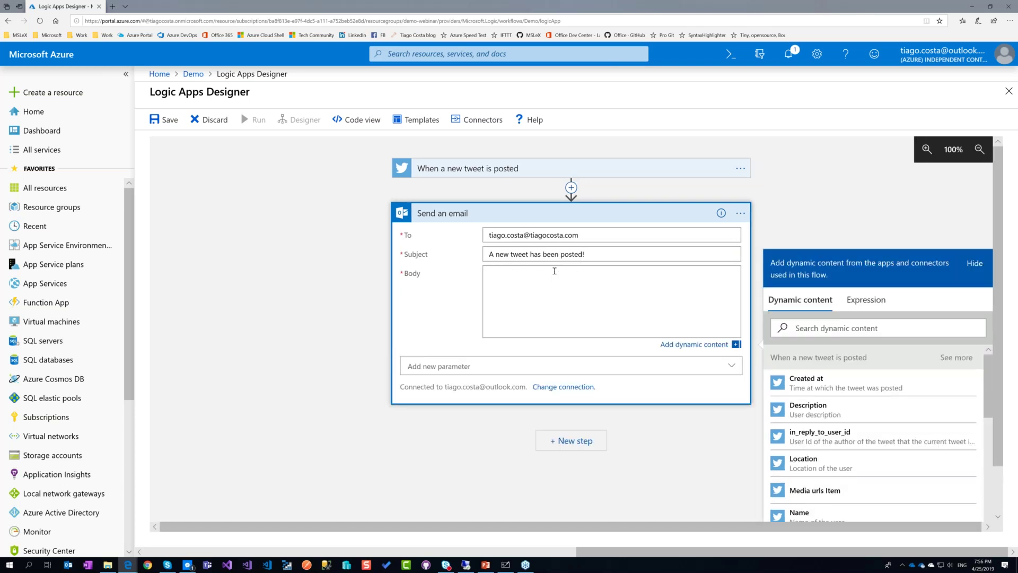
key(Return)
text(Net)
key(BackSpace)
text(w Te)
text(weet)
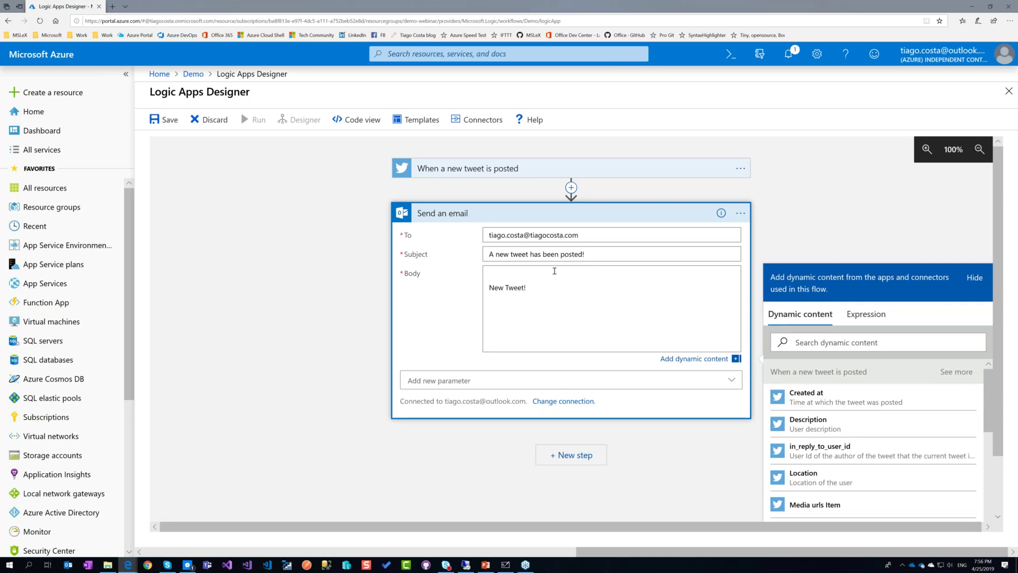
text(!)
key(Return)
text(Text:)
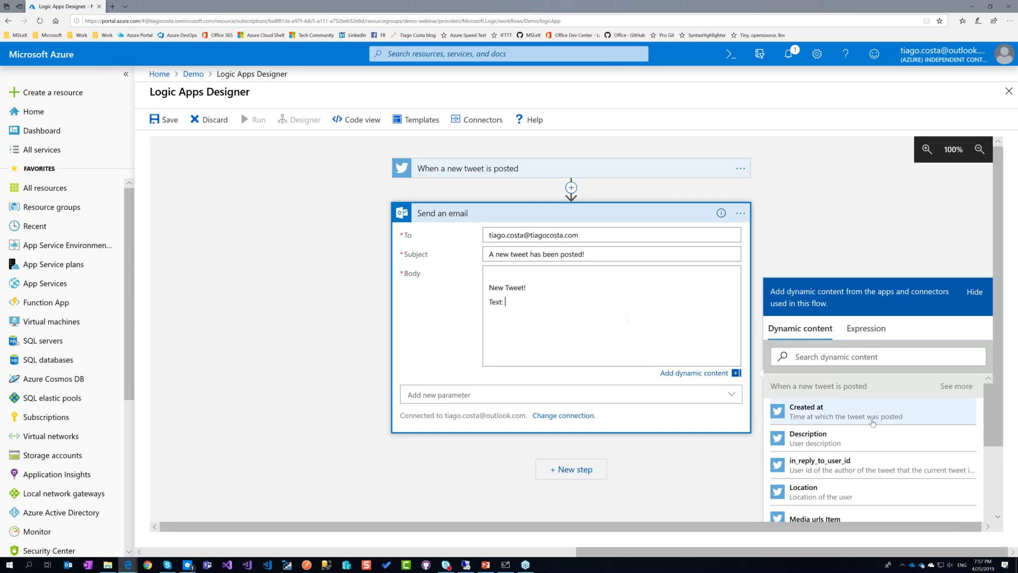
Replace the Original tweet text token in the body with the Tweet text token after 'Text:'.
scroll(859, 459, down, 10)
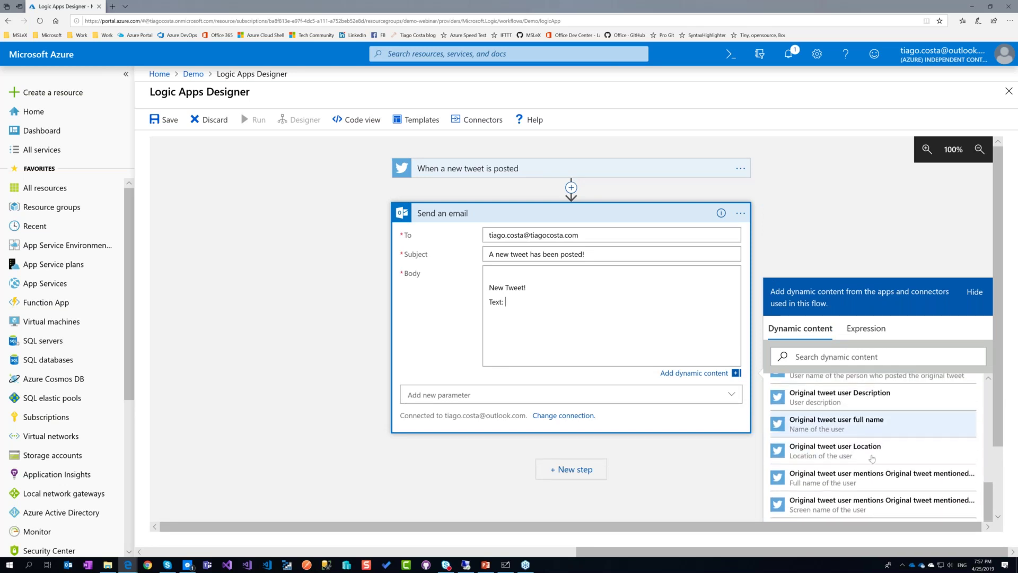
scroll(864, 459, down, 3)
scroll(873, 460, up, 3)
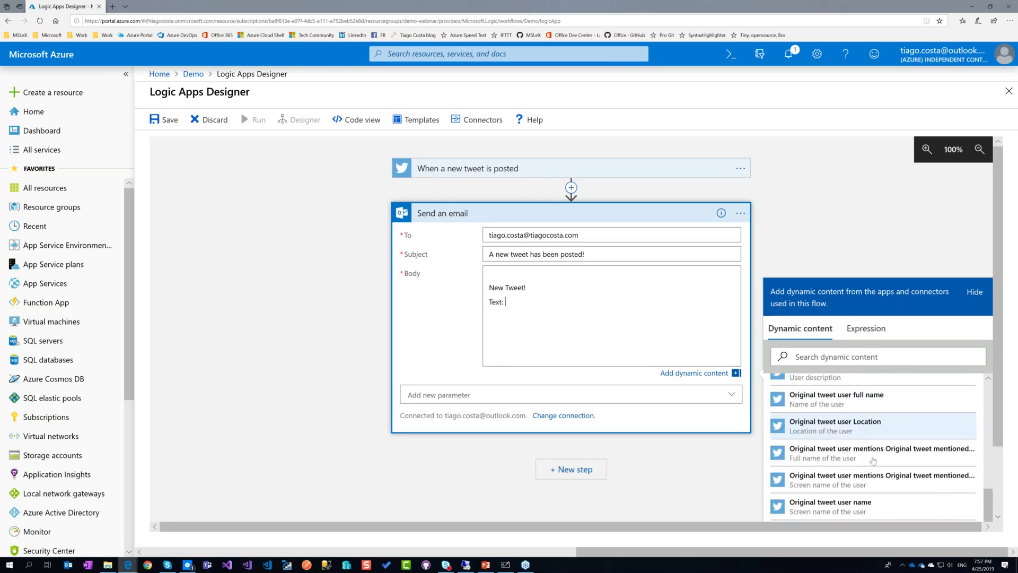
scroll(873, 460, down, 3)
scroll(873, 460, up, 3)
scroll(873, 460, up, 3)
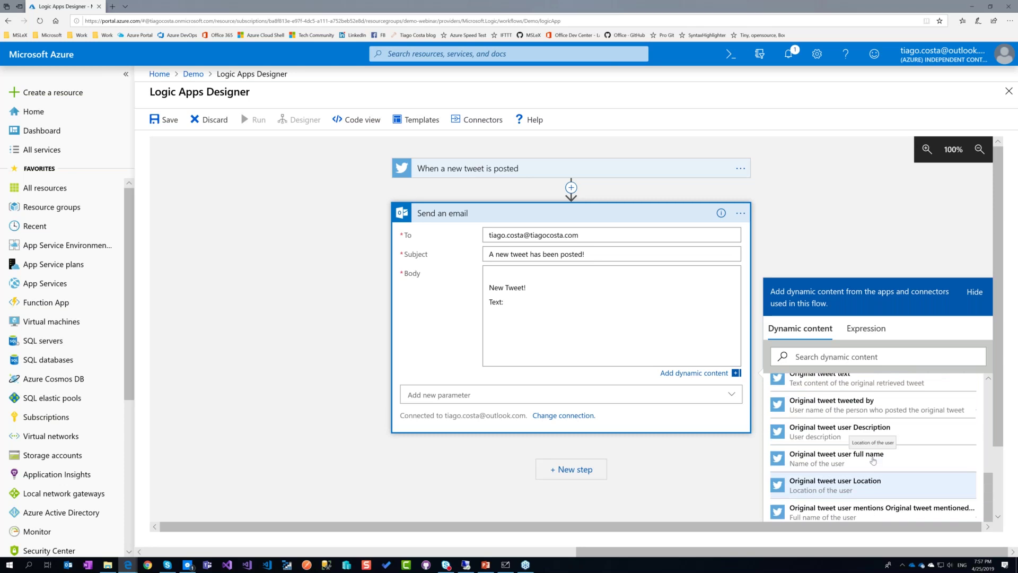
click(862, 413)
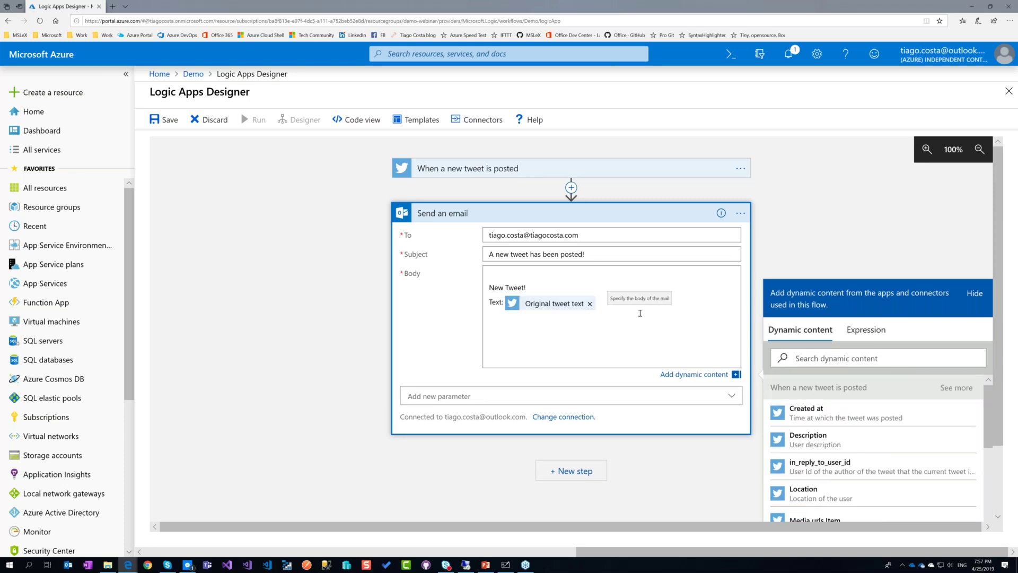
scroll(921, 447, down, 5)
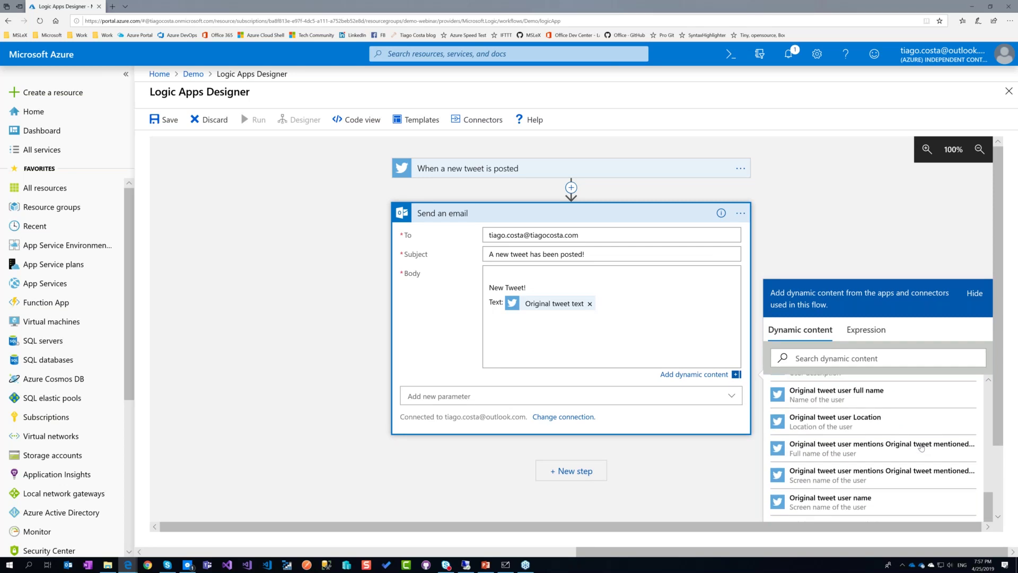
scroll(921, 447, down, 1)
scroll(922, 447, down, 3)
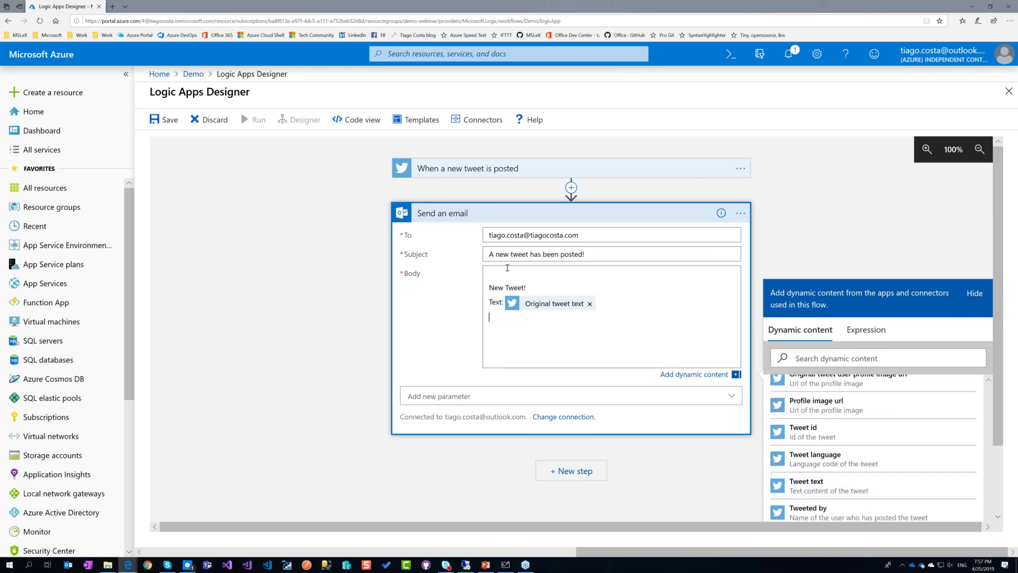
click(590, 304)
scroll(875, 450, down, 4)
click(839, 488)
Add the Original tweet user name token to the email body.
scroll(860, 484, down, 5)
scroll(860, 484, down, 6)
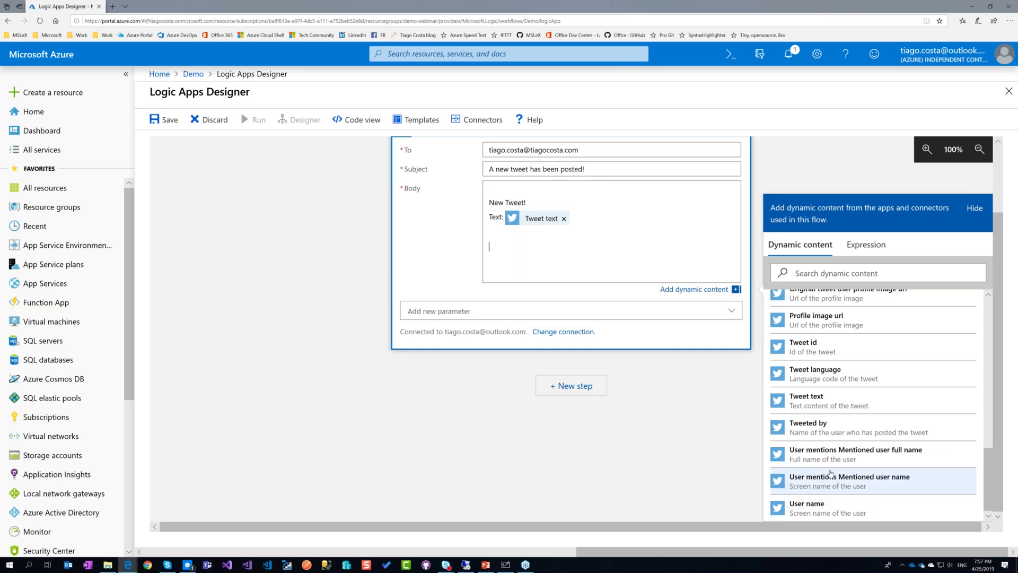
scroll(821, 404, up, 1)
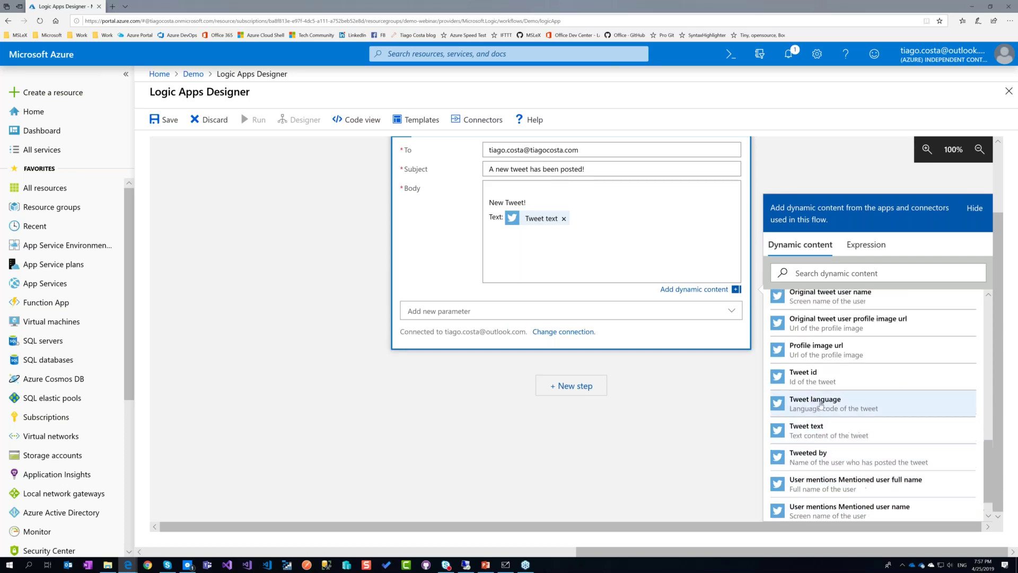
scroll(832, 395, up, 1)
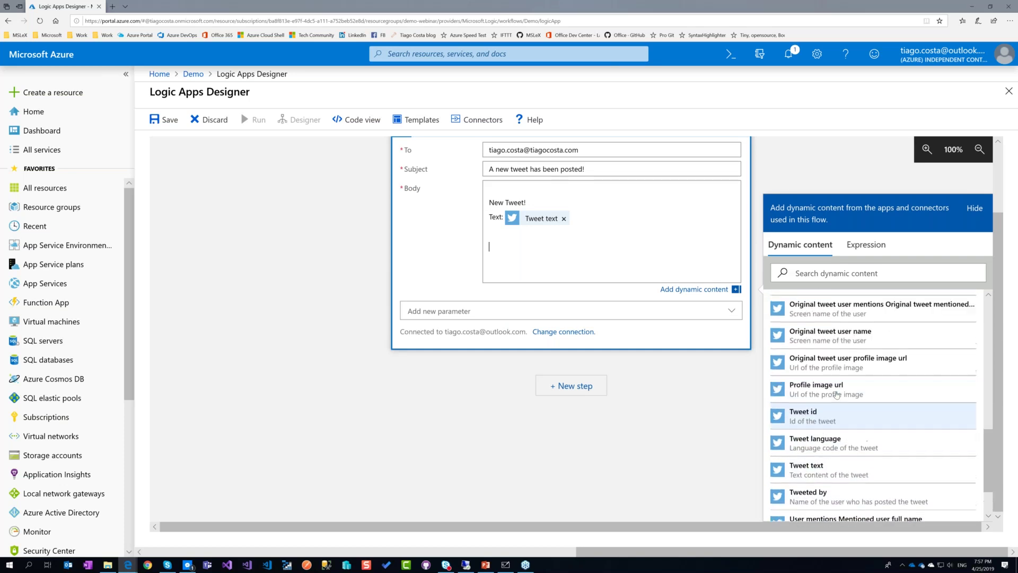
scroll(836, 395, up, 2)
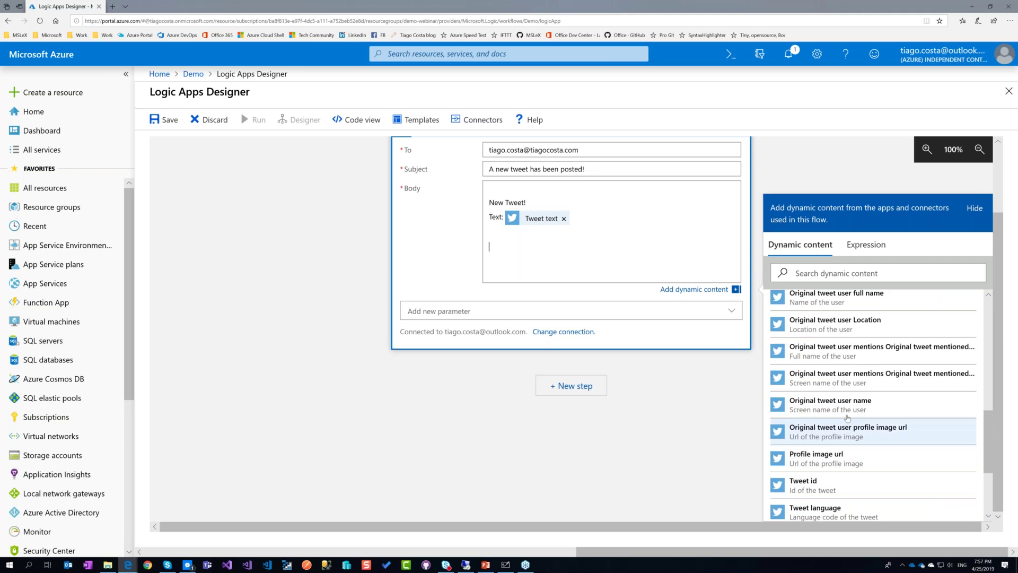
click(846, 406)
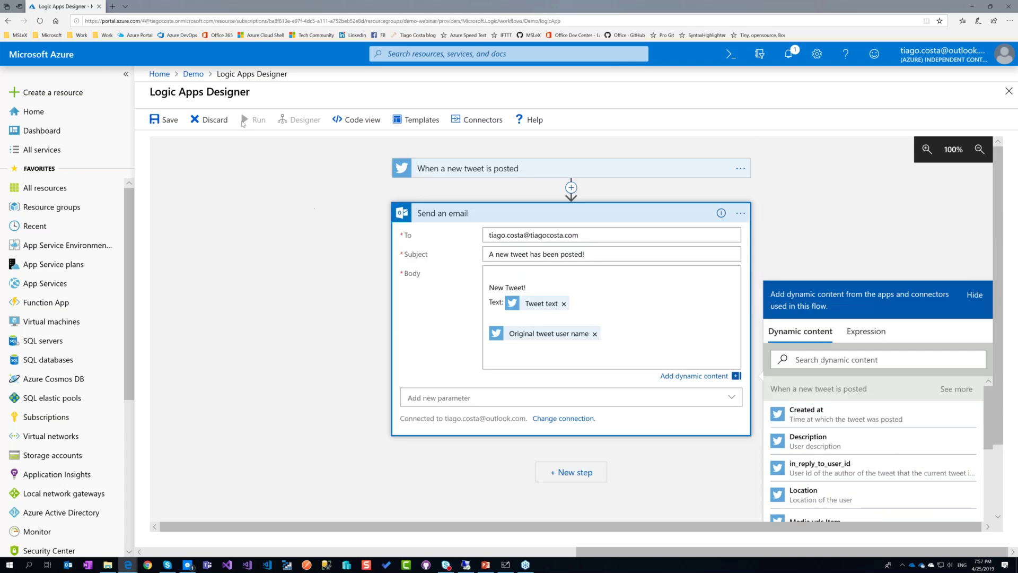
Set the trigger's Search text to #LogicAppsAreCool and save the logic app.
click(164, 119)
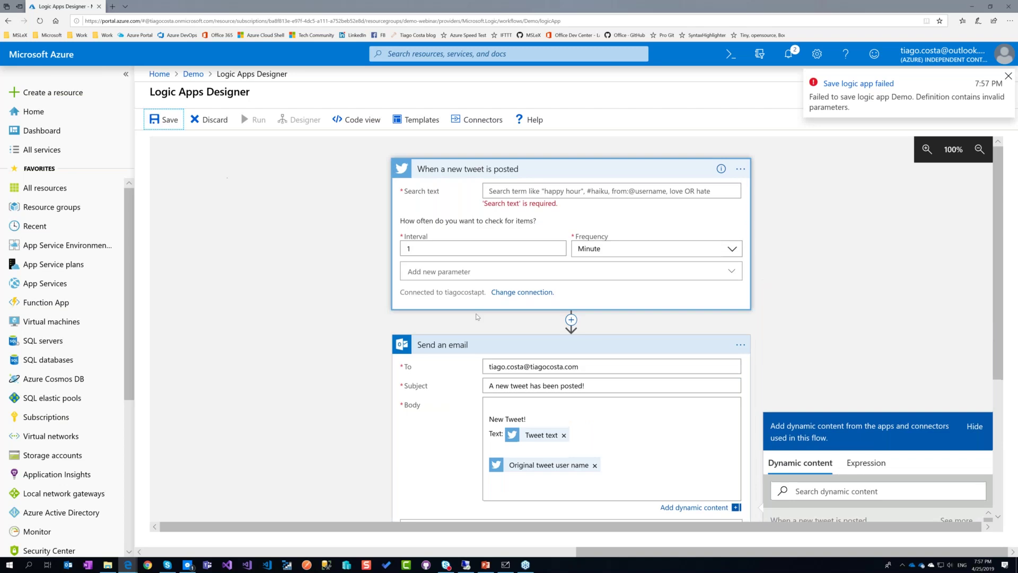
click(551, 271)
click(543, 194)
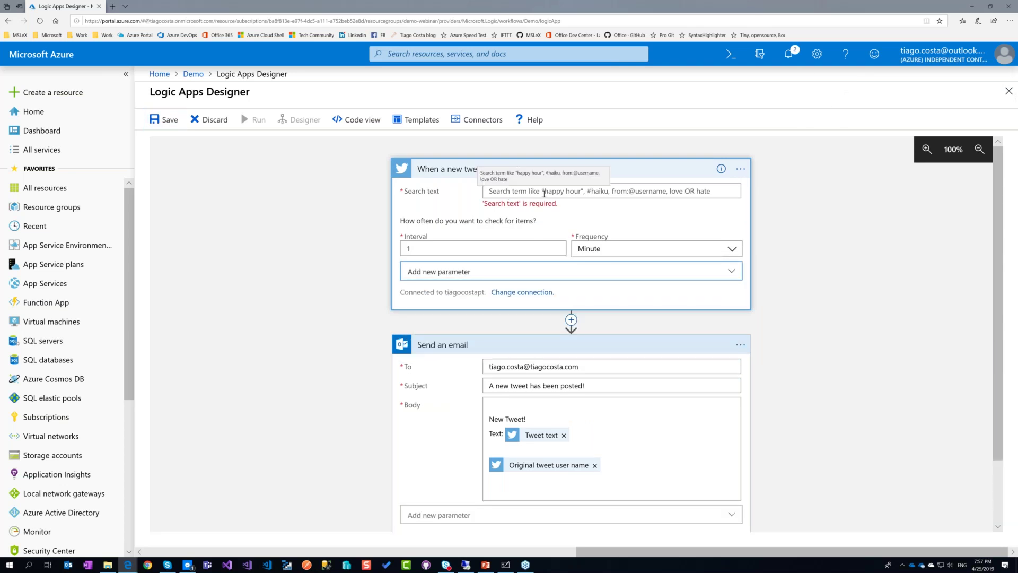
text(#)
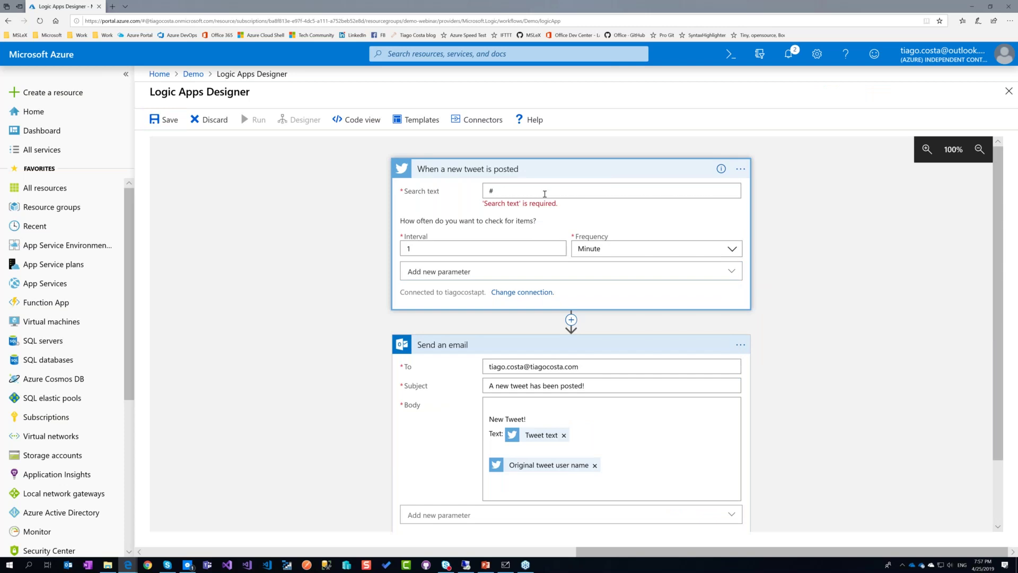
text(LogicAppsAreCool)
drag(483, 192, 553, 192)
key(ctrl+c)
click(164, 119)
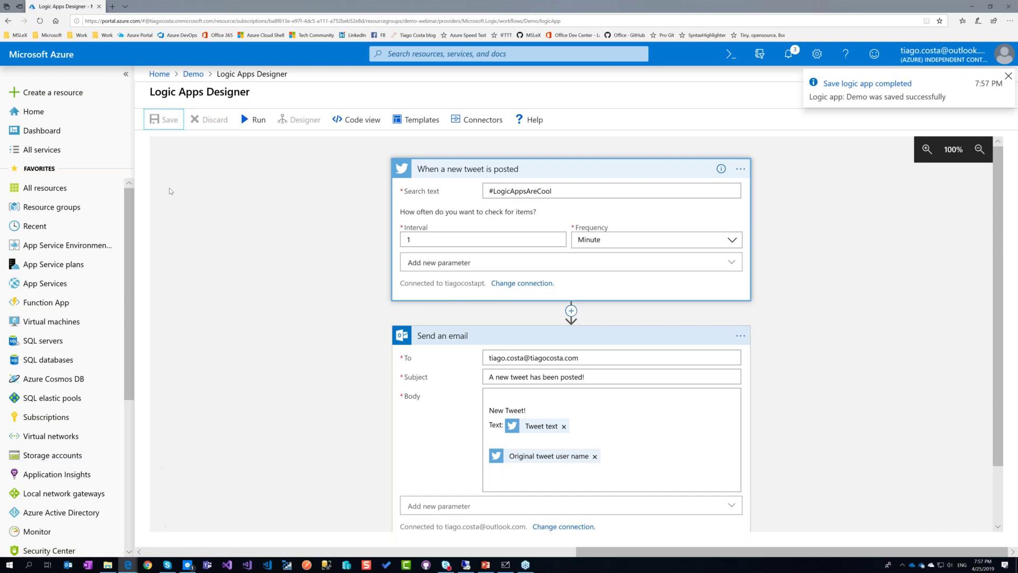
Open twitter.com in a new tab and run the logic app.
click(112, 7)
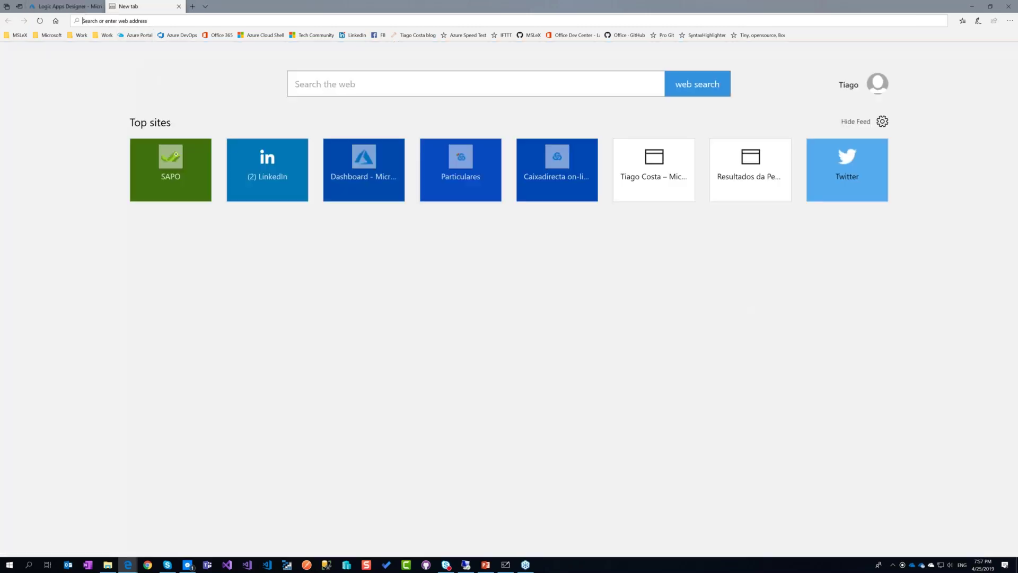
text(twitter.com/)
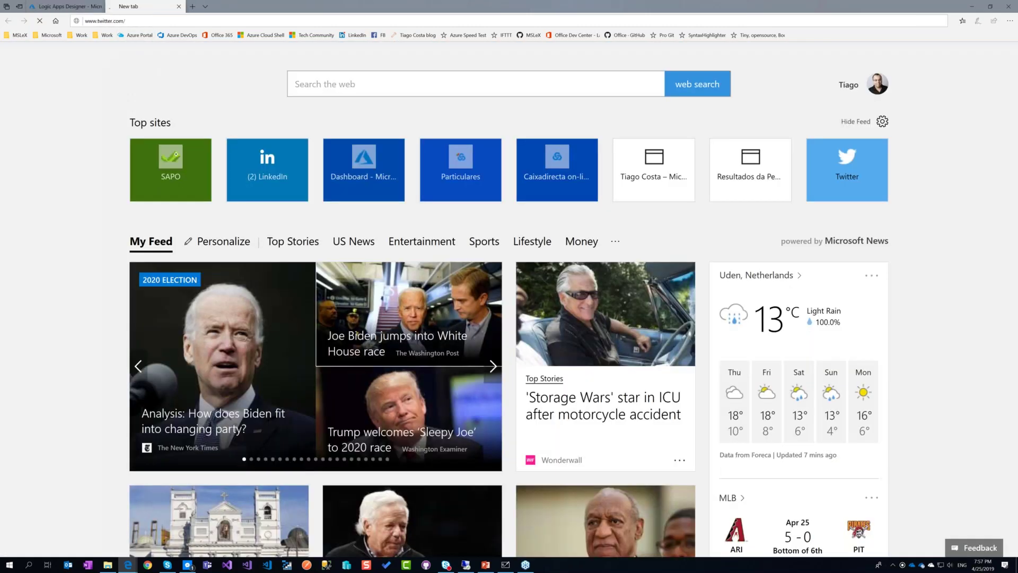
key(Return)
click(77, 6)
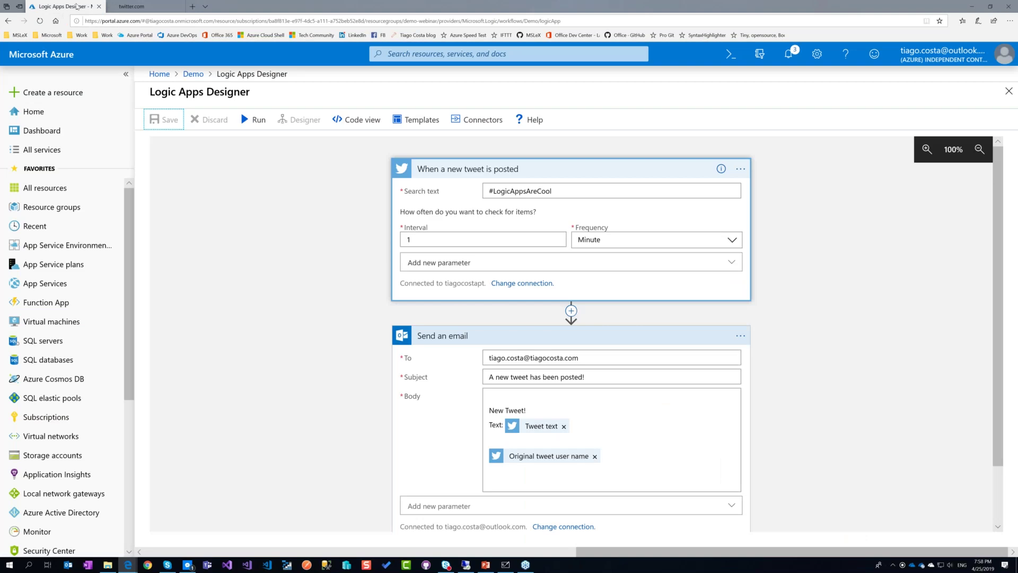
click(253, 120)
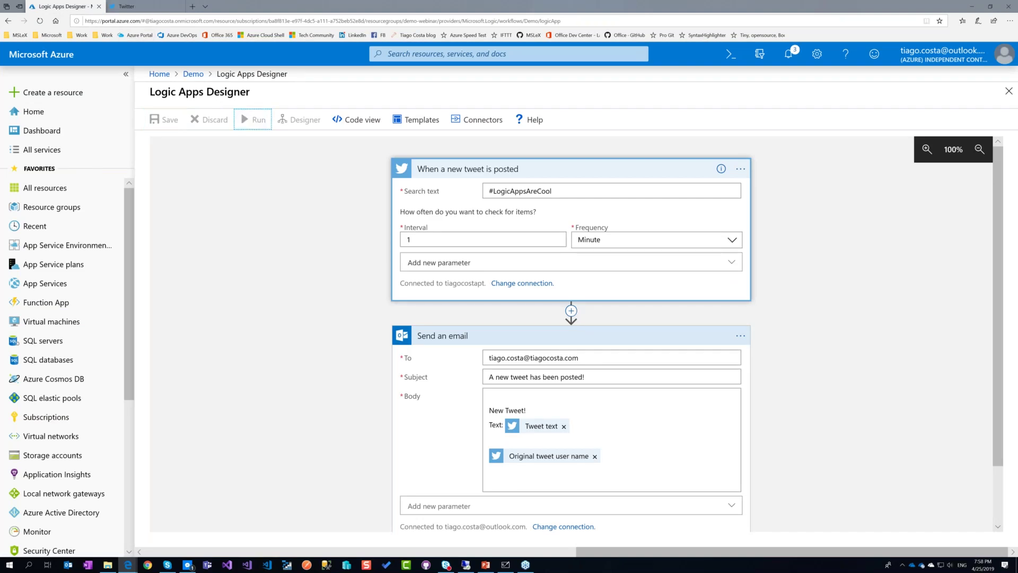
click(159, 9)
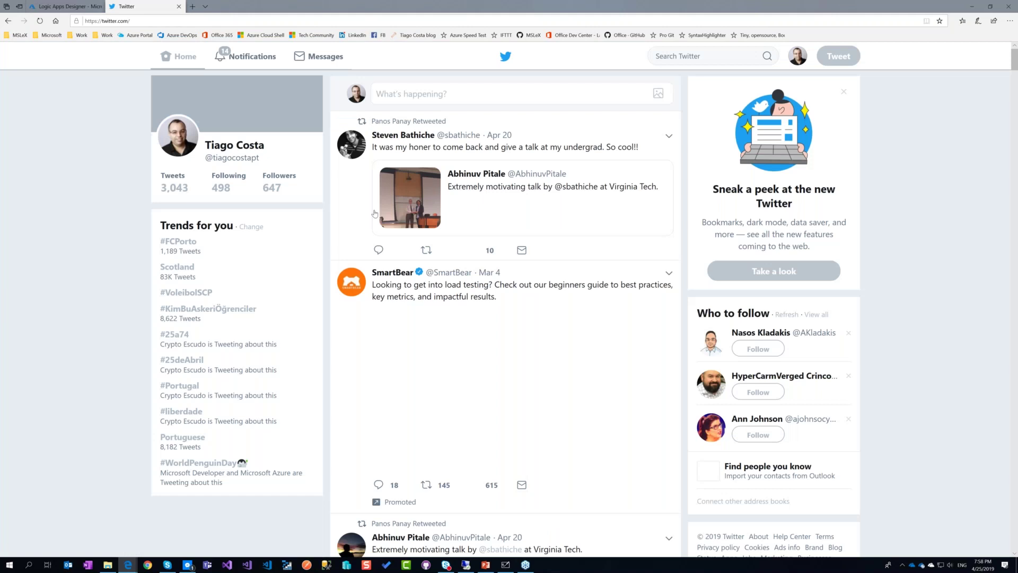
Tweet '[TEST]: #LogicAppsAreCool. this is a test...' and go back to the Logic Apps Designer tab.
click(439, 95)
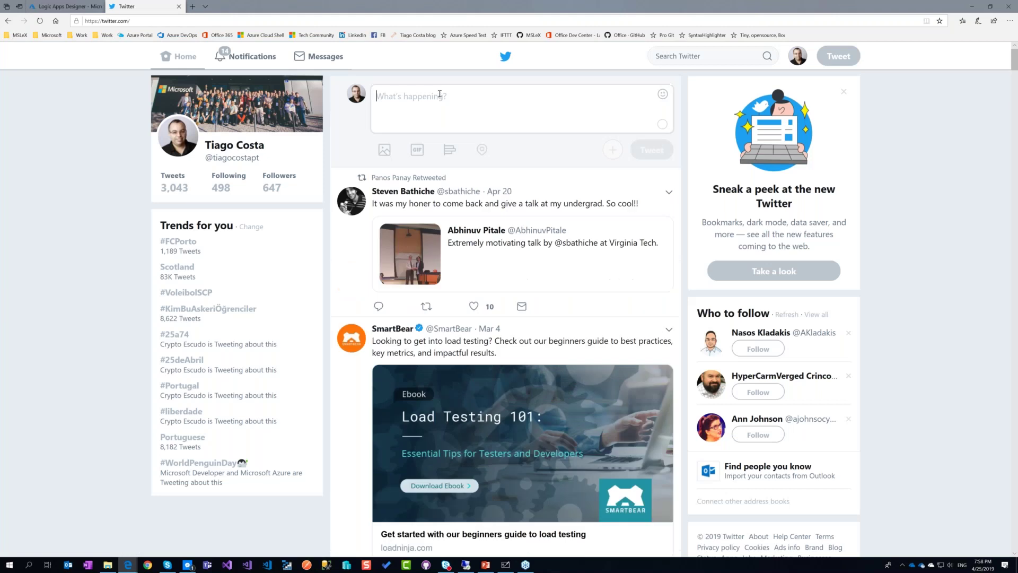
text([TES)
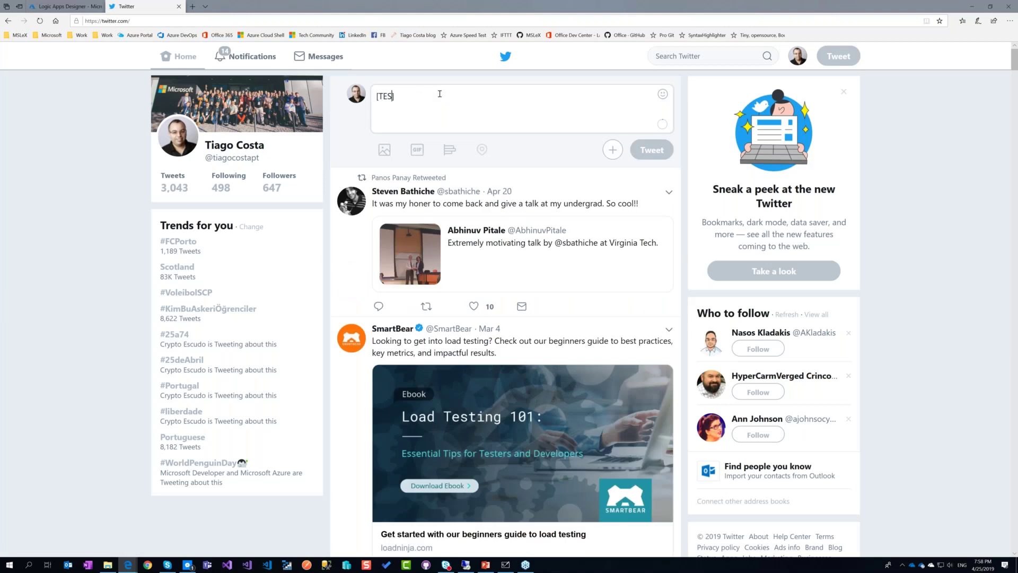
text(T]:)
key(ctrl+v)
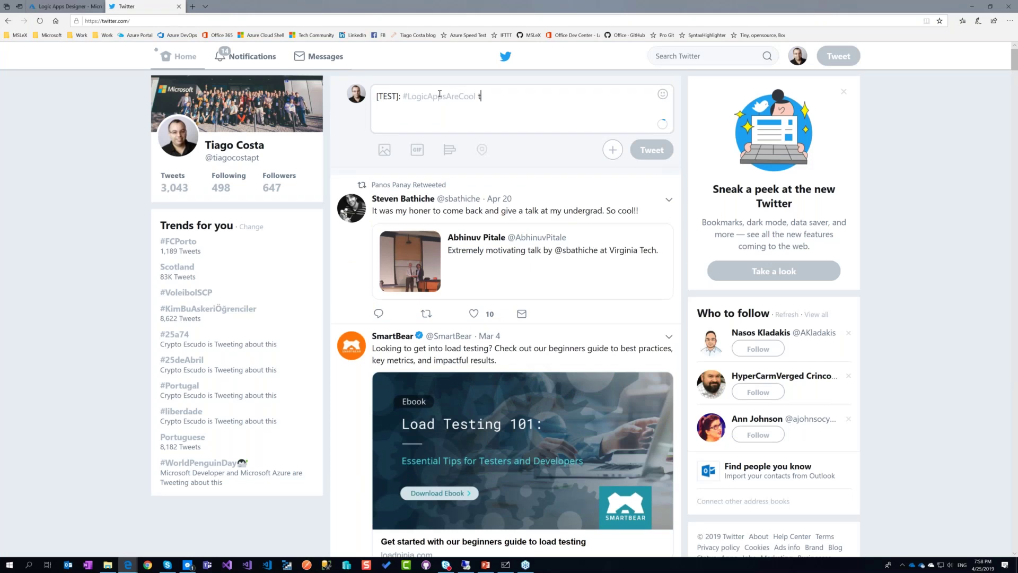
text(. this i)
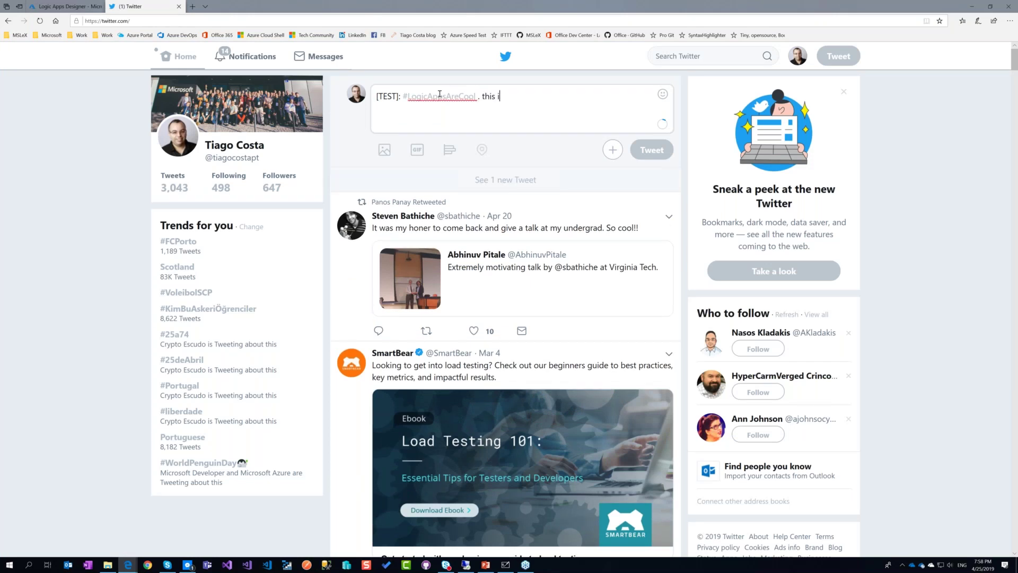
text(s a test...)
key(ctrl+Return)
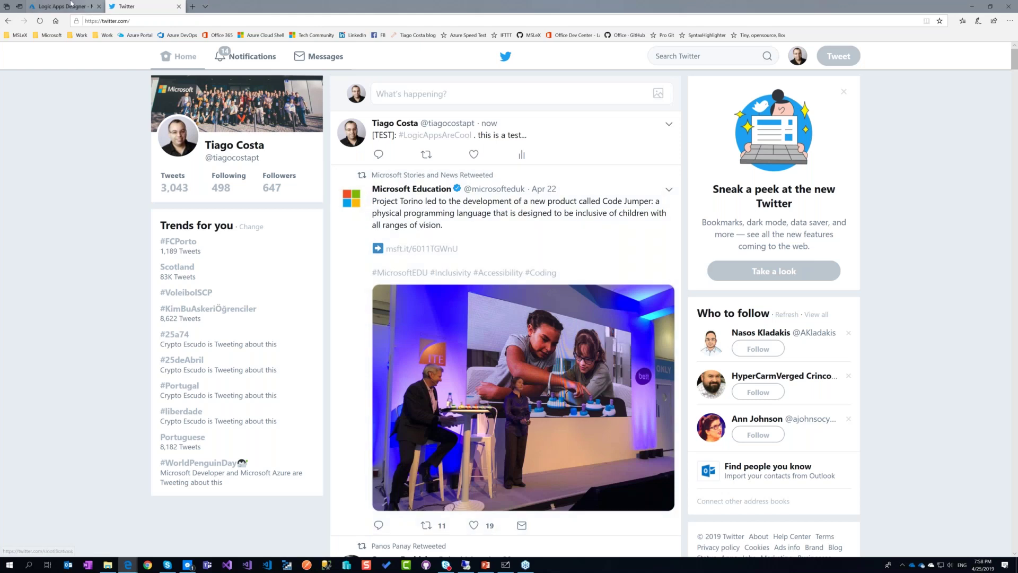
key(ctrl+Tab)
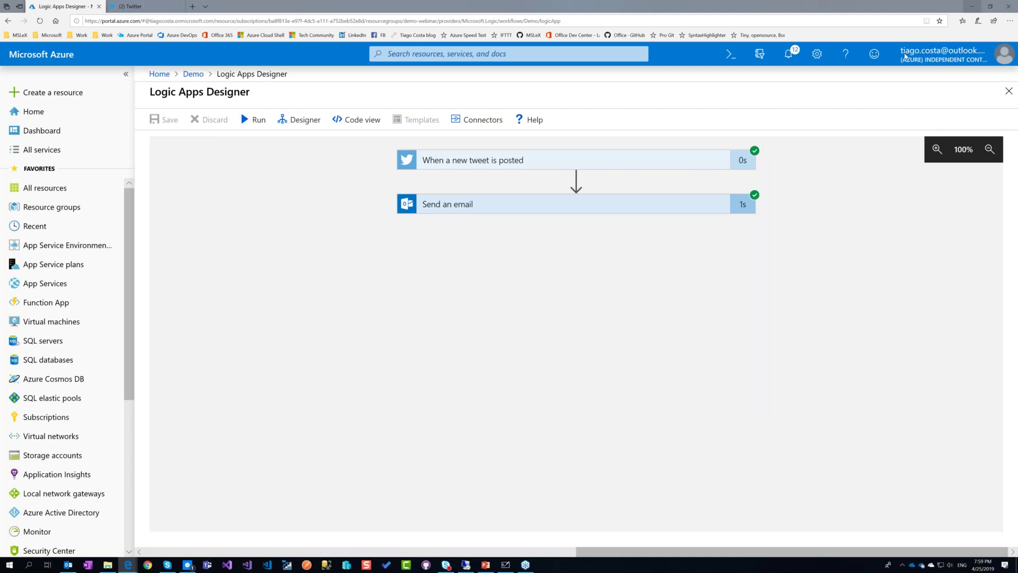
Close the browser window after seeing both steps succeed.
key(super+Down)
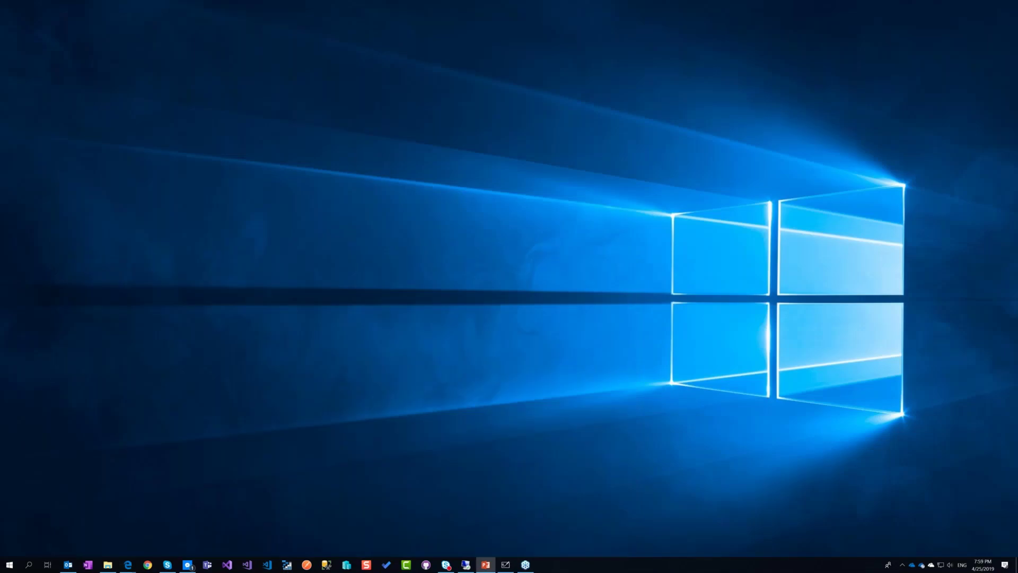